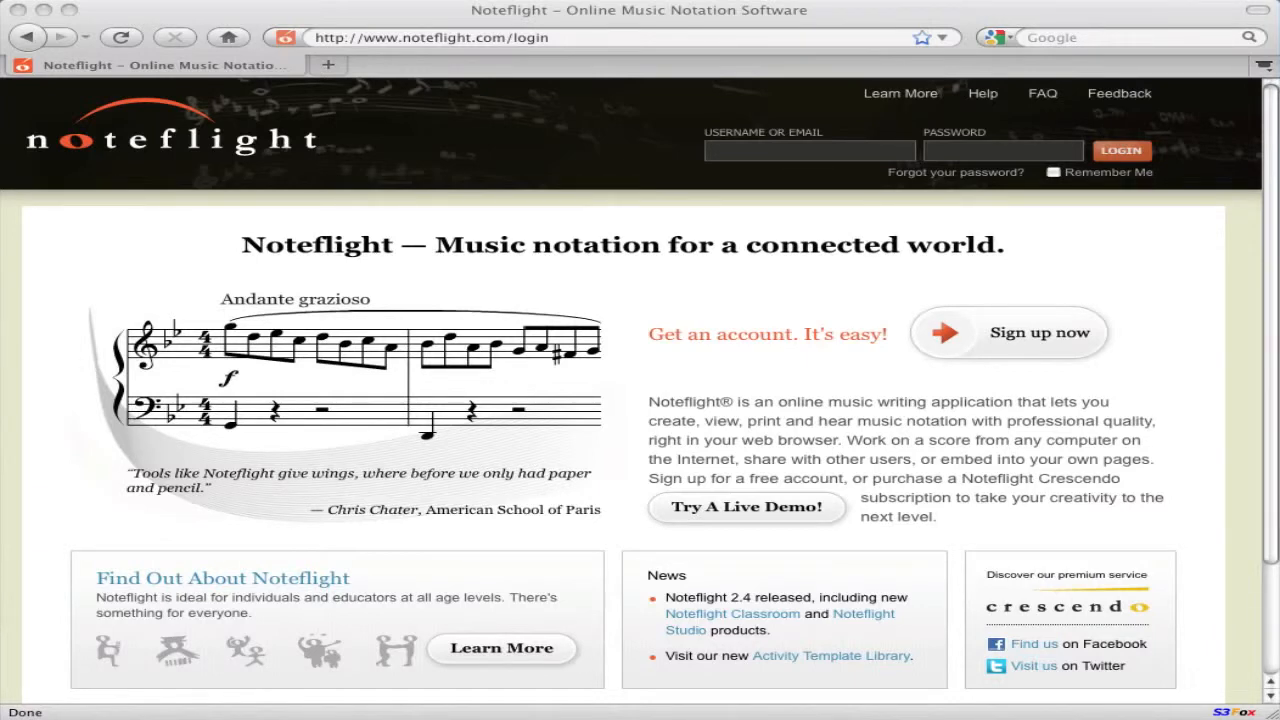
Sign in to Noteflight with the demo account's username and password.
text(demo user)
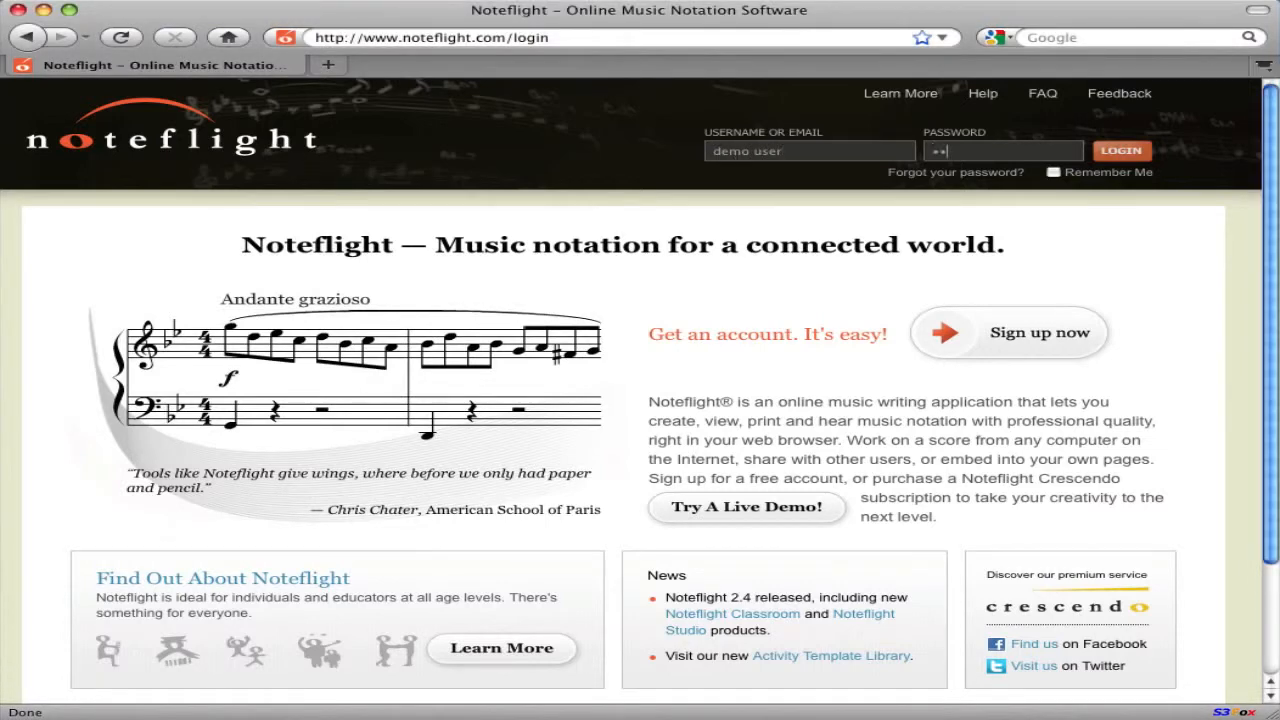
click(1143, 154)
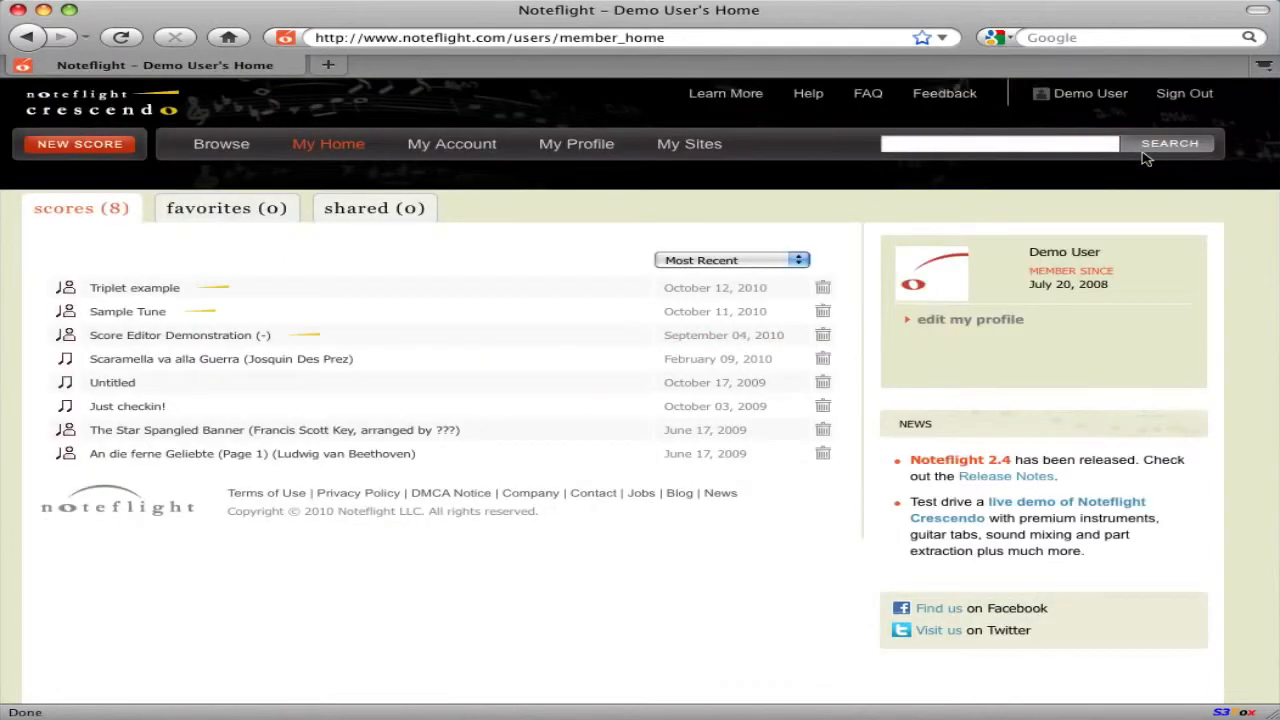
Create a new site named Classroom Demo, keeping the suggested username and leaving anonymous viewing of shared scores off.
click(716, 151)
click(767, 255)
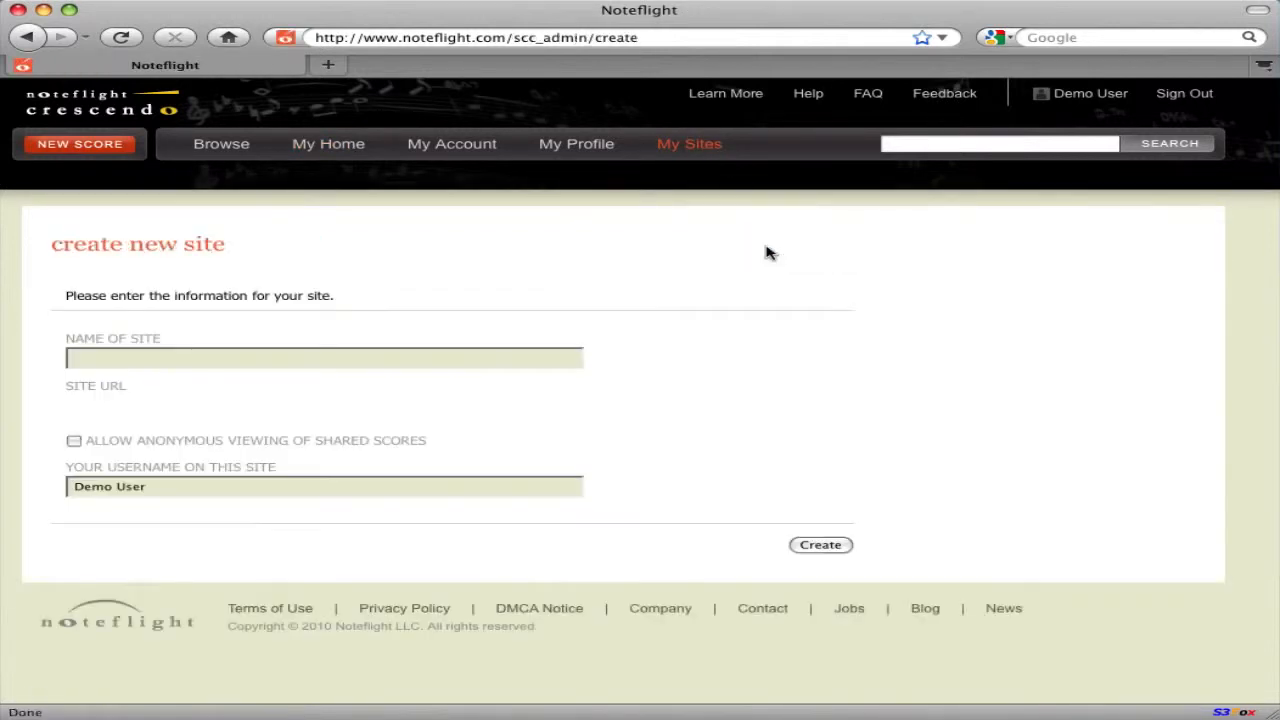
click(277, 363)
text(Classroom Demo)
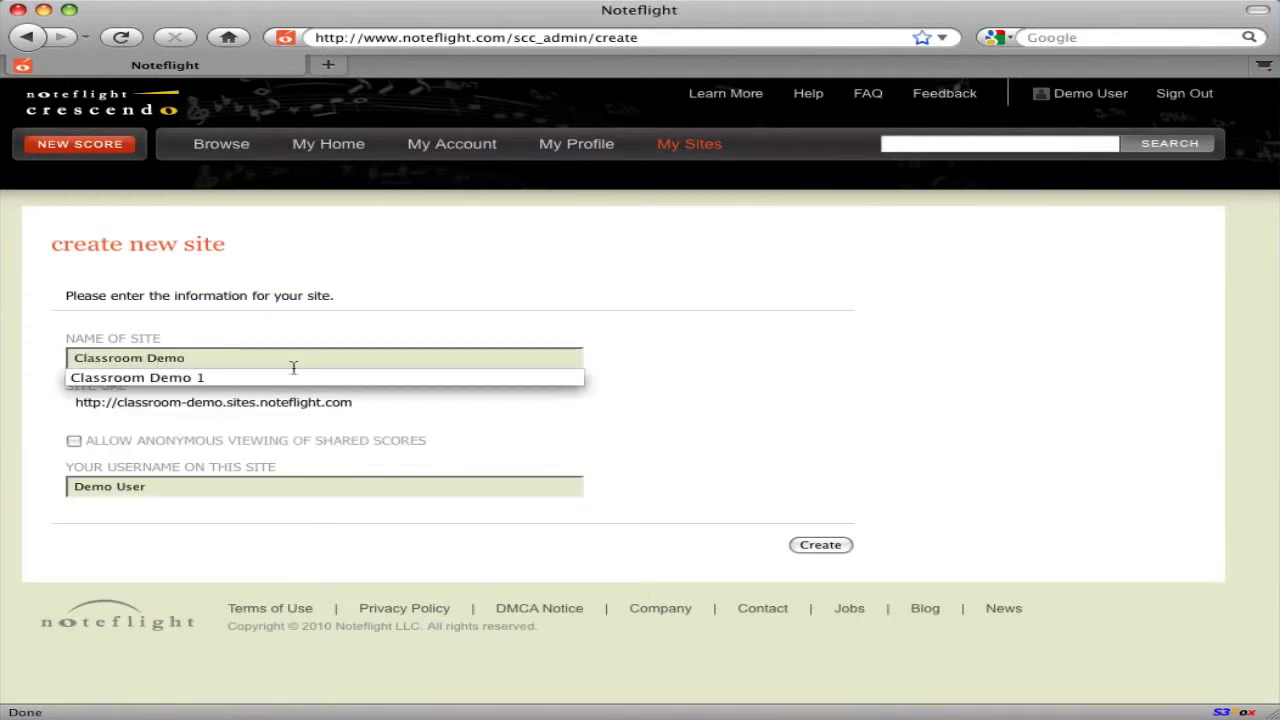
click(820, 545)
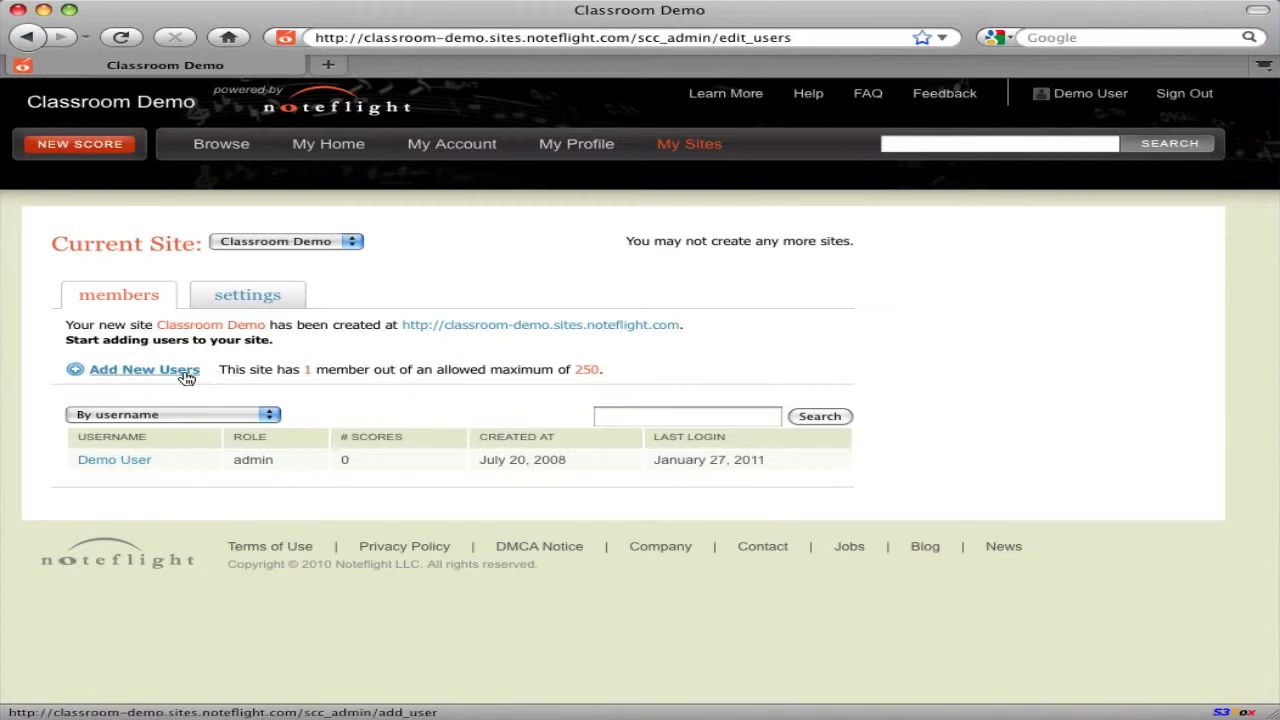
Start adding multiple users and fill the user list with the five first and last names copied from the spreadsheet.
click(186, 371)
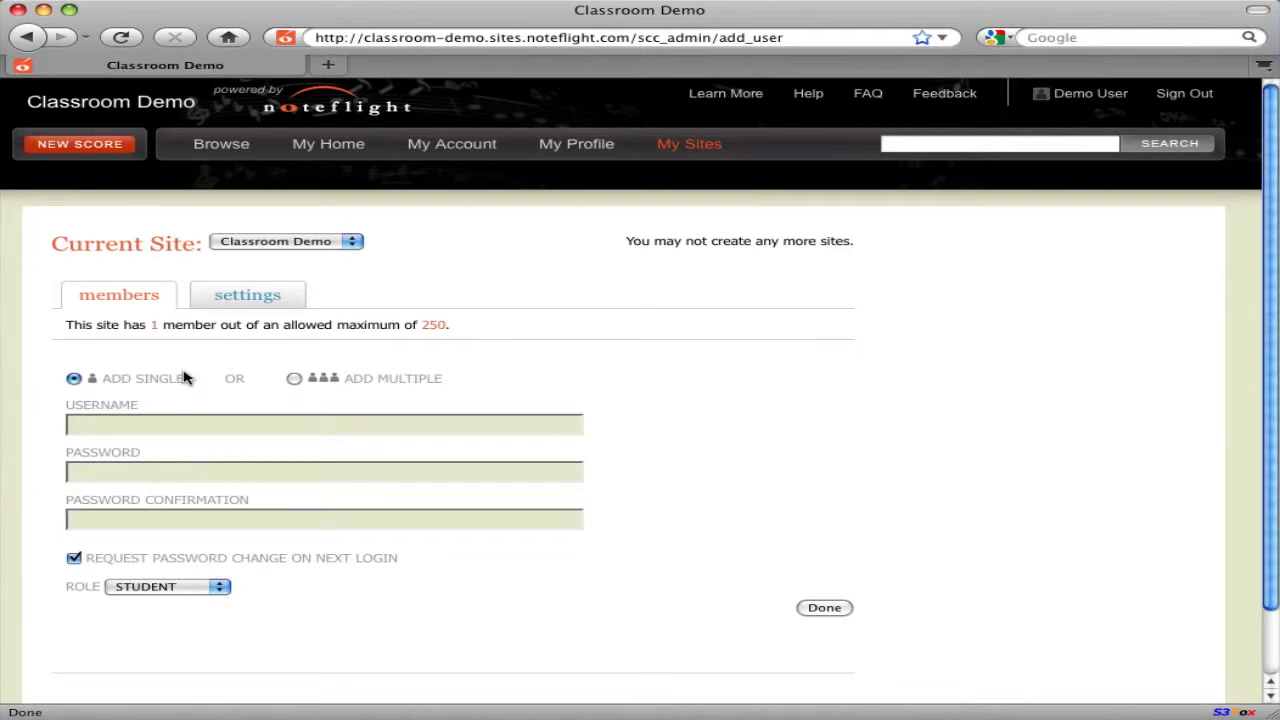
click(358, 378)
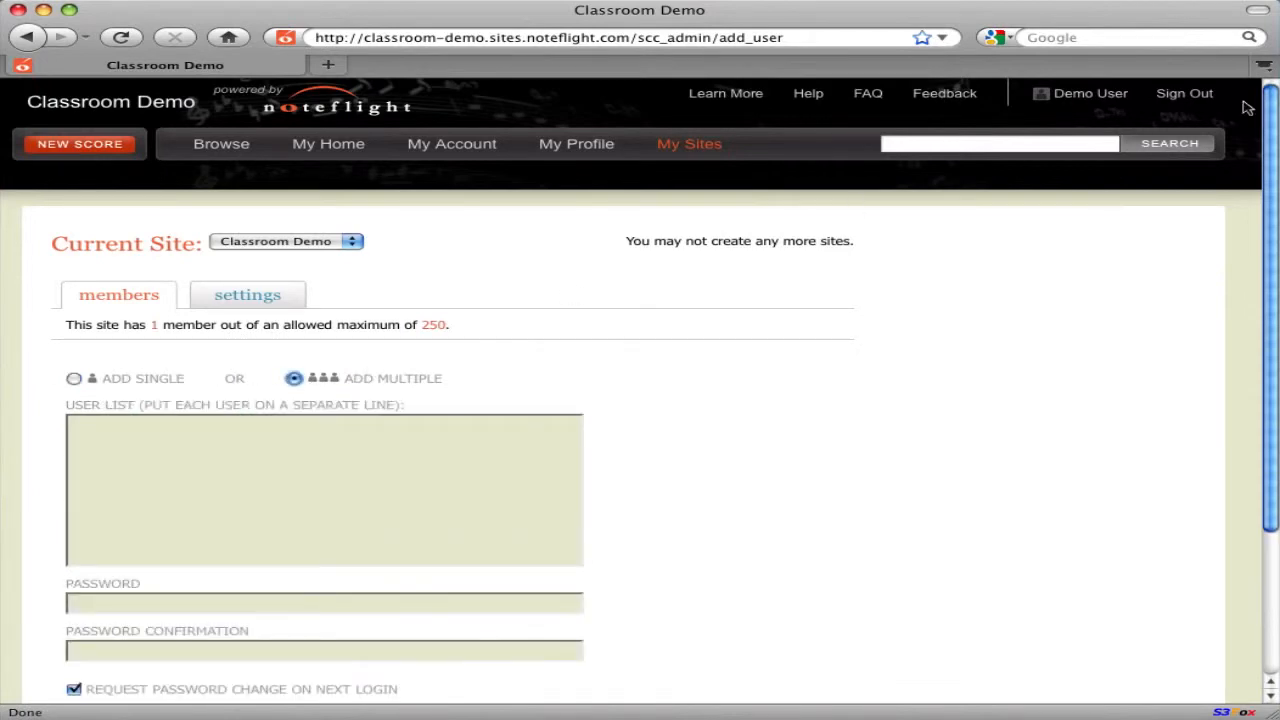
key(super+Tab)
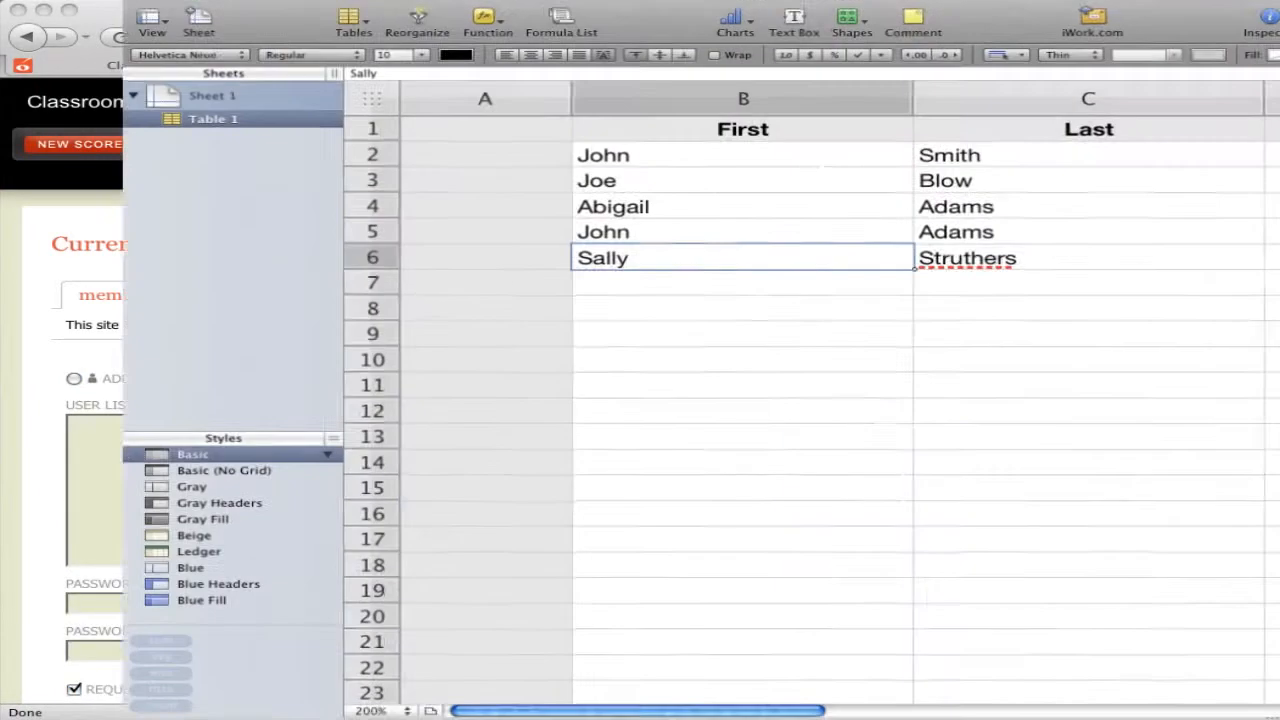
drag(746, 151, 1088, 247)
key(super+c)
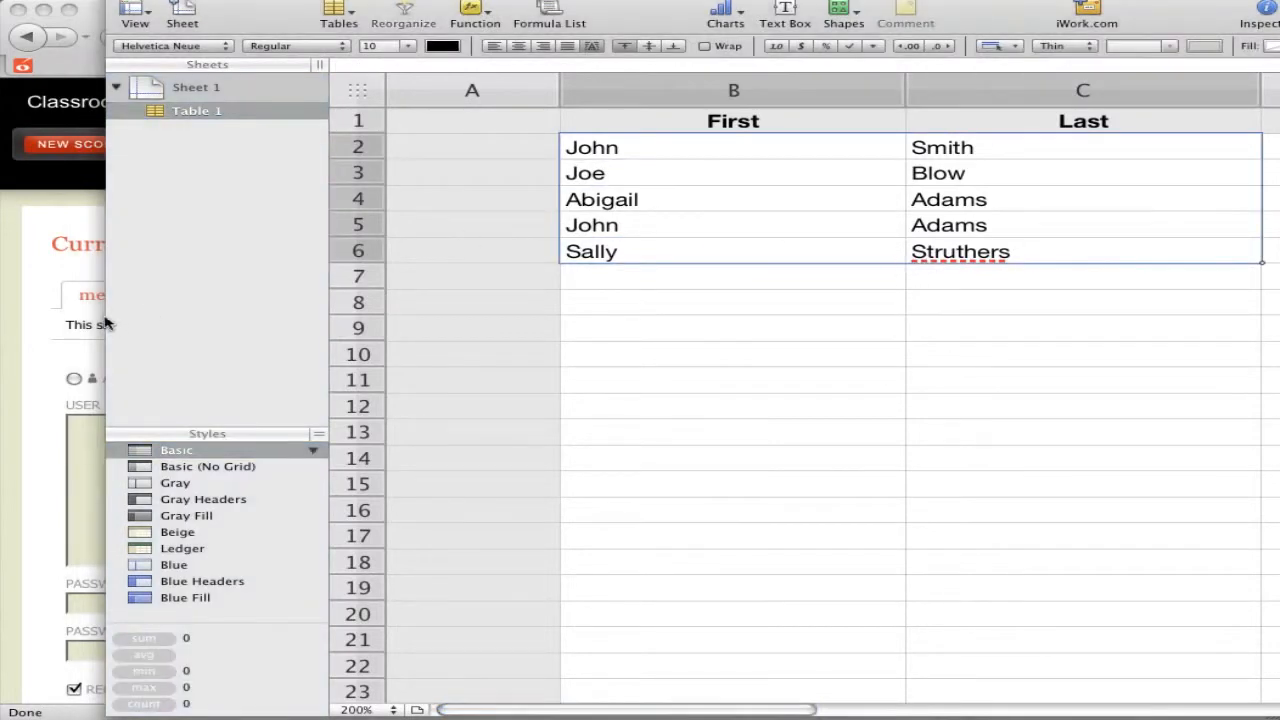
click(58, 354)
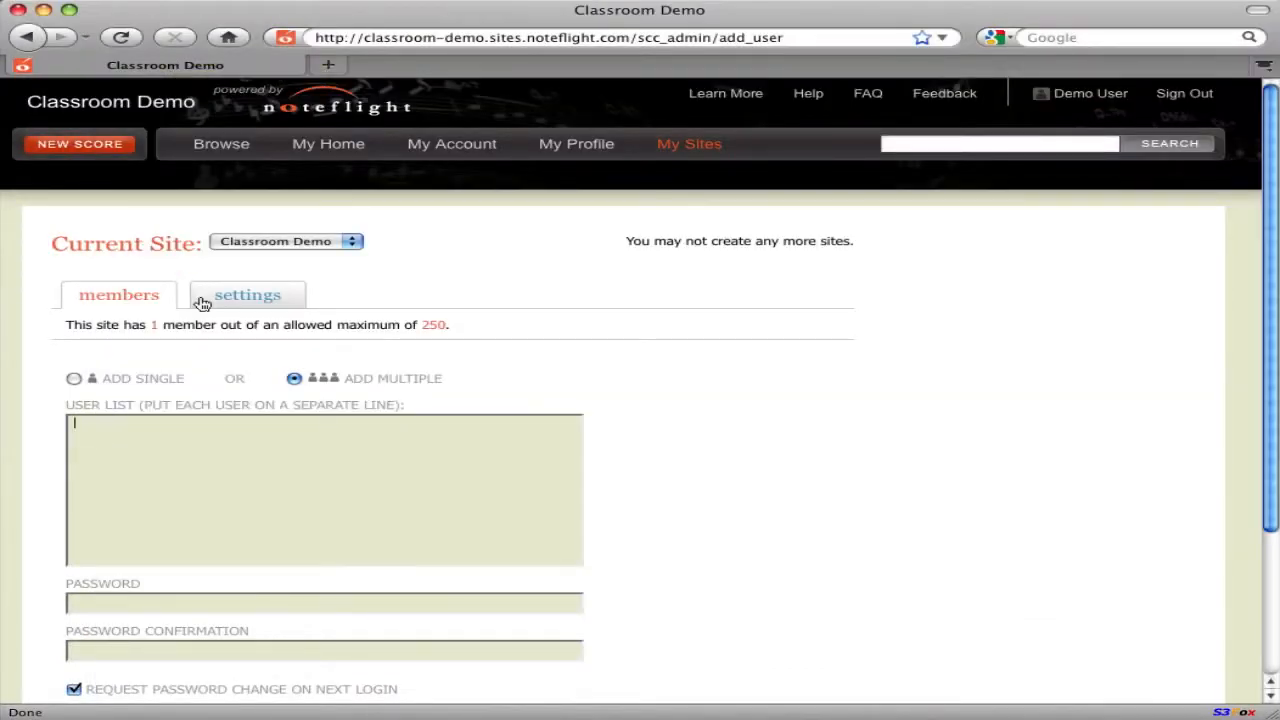
key(super+v)
scroll(20, 450, down, 4)
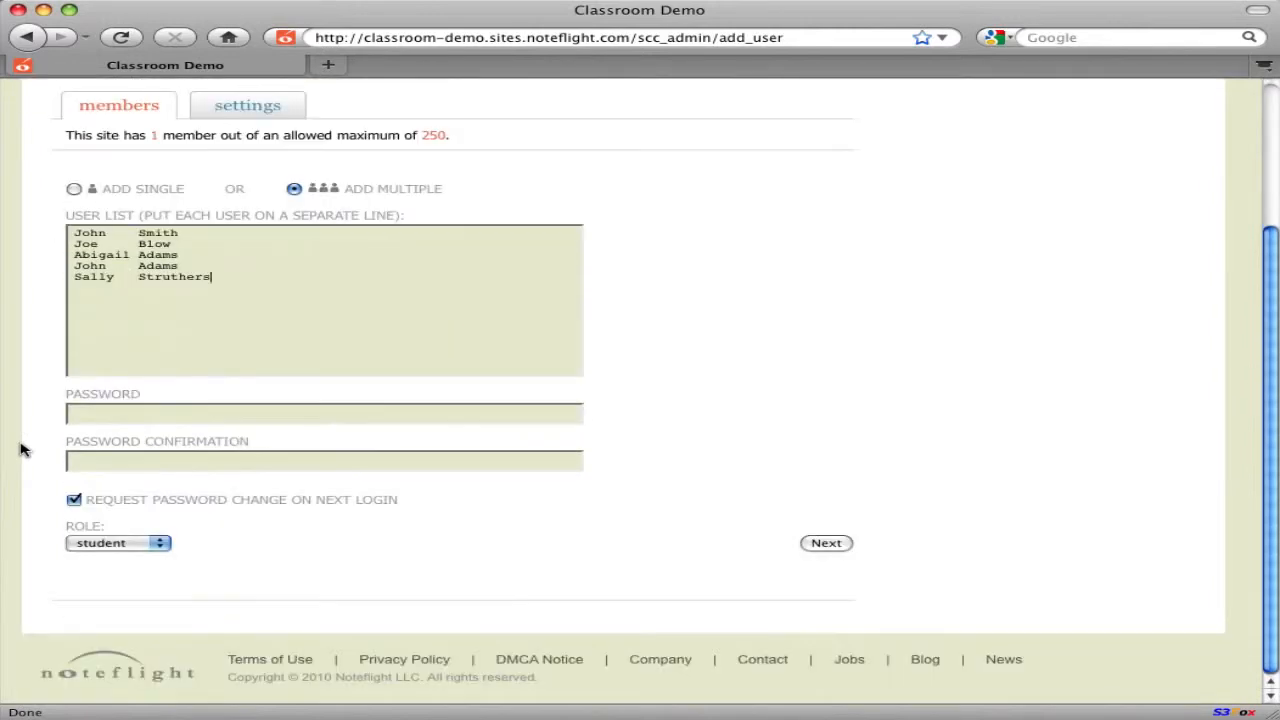
Add the five listed users to the site as students, accepting the adjusted usernames and requesting a password change on next login.
click(826, 543)
scroll(816, 545, down, 4)
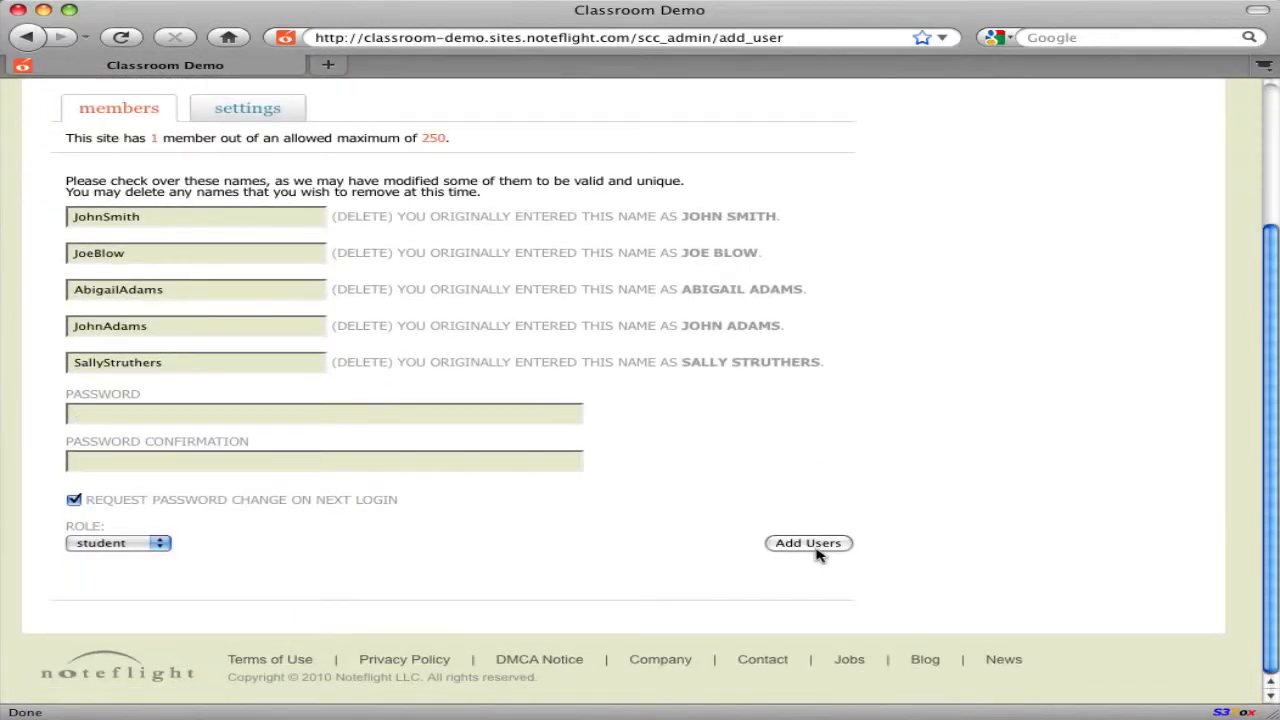
click(816, 549)
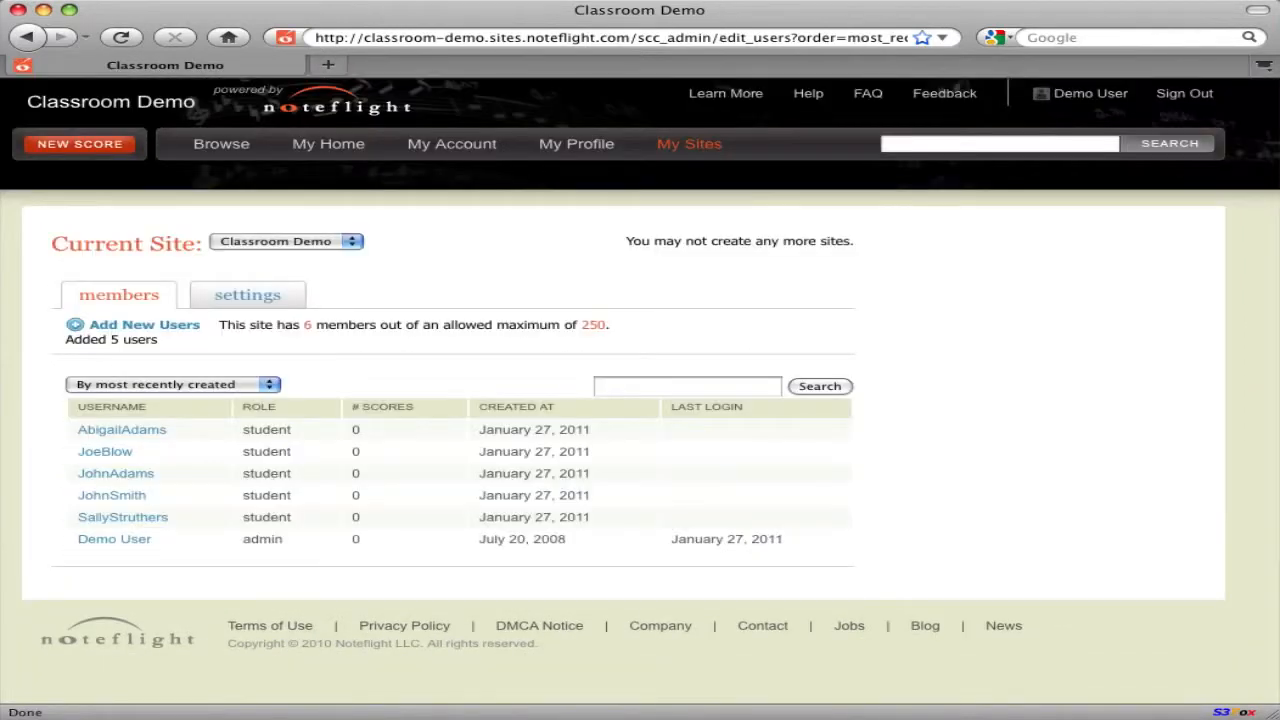
Create a new score as an activity template, based on the Treble template.
click(110, 148)
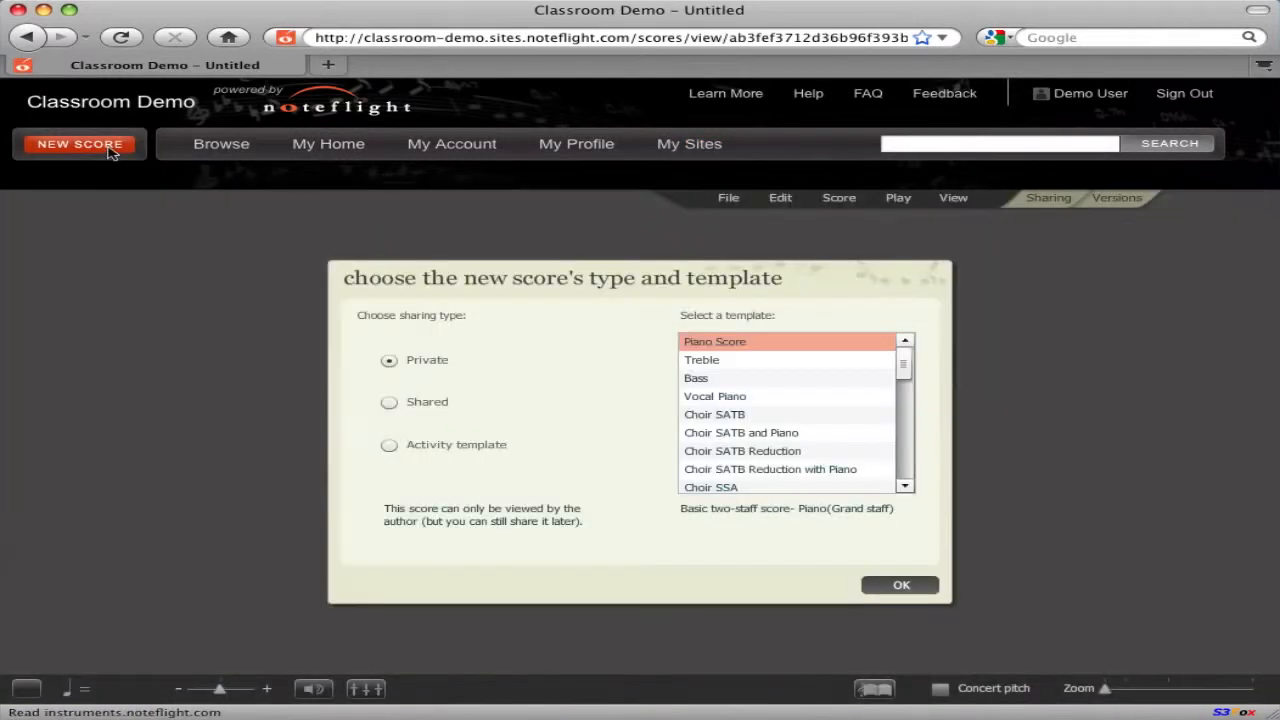
click(447, 450)
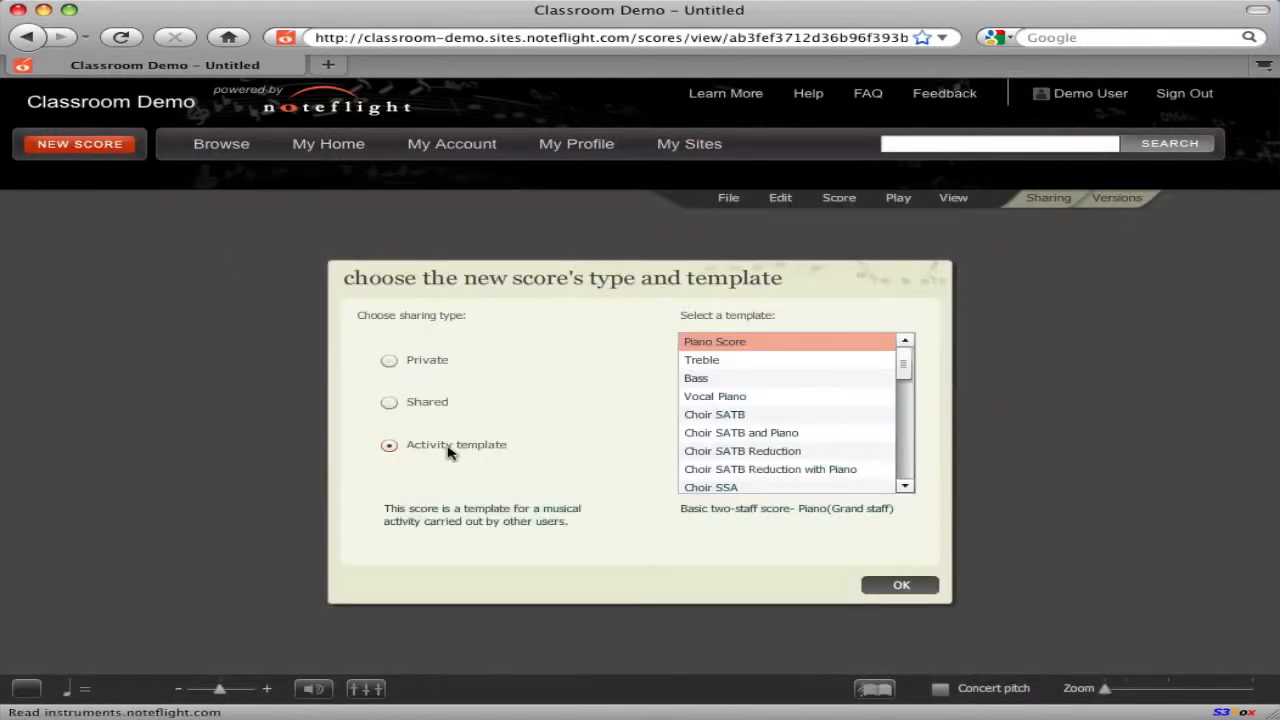
click(705, 362)
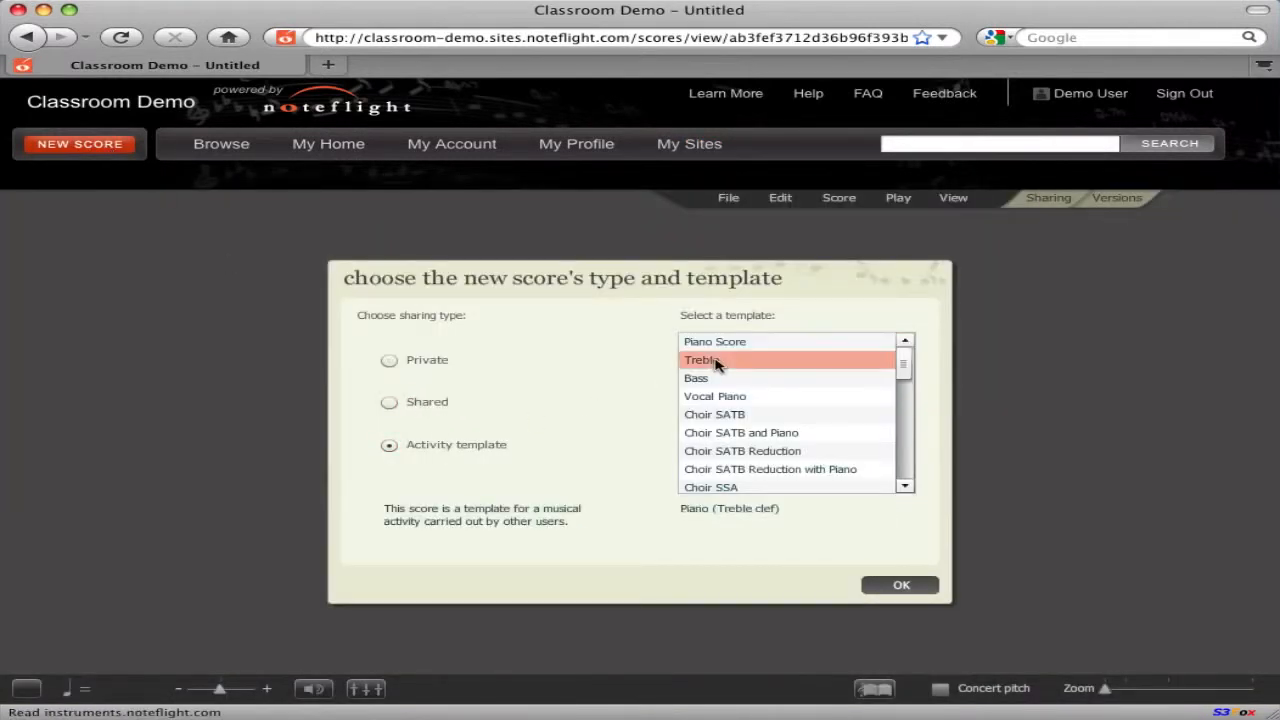
click(903, 585)
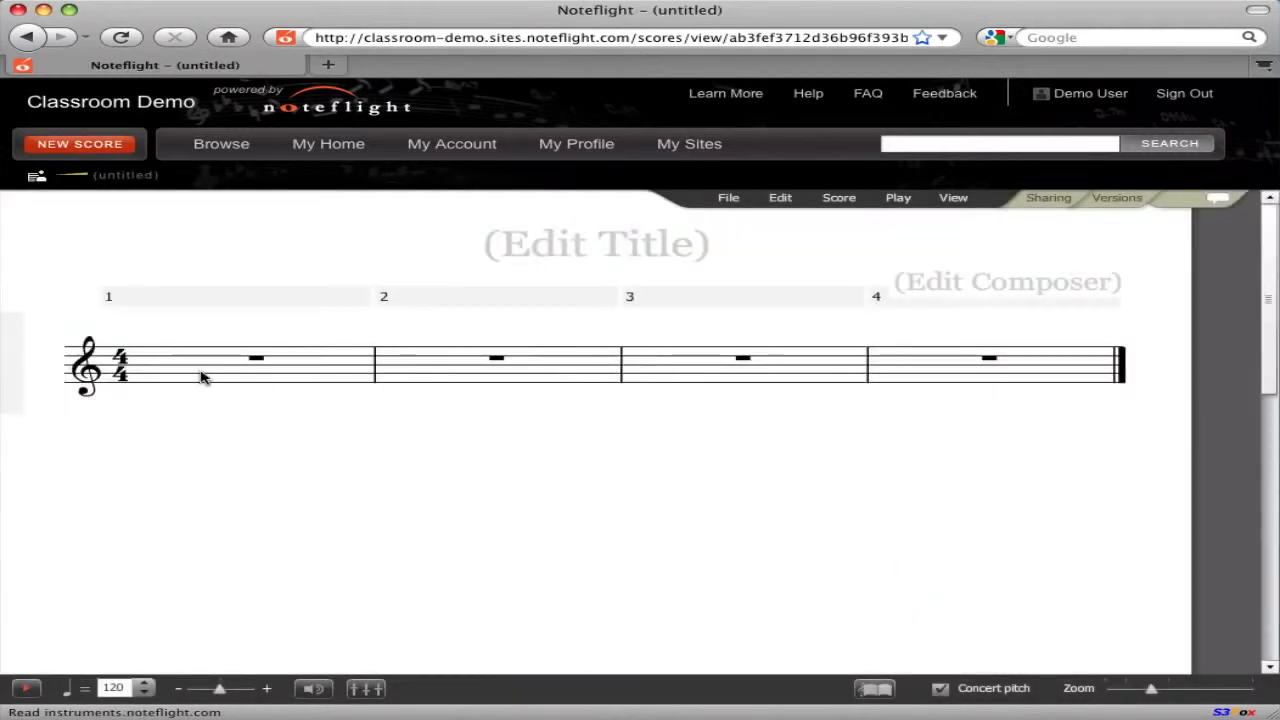
Fill measure 1 with quarter notes C and D followed by a half note E.
click(183, 375)
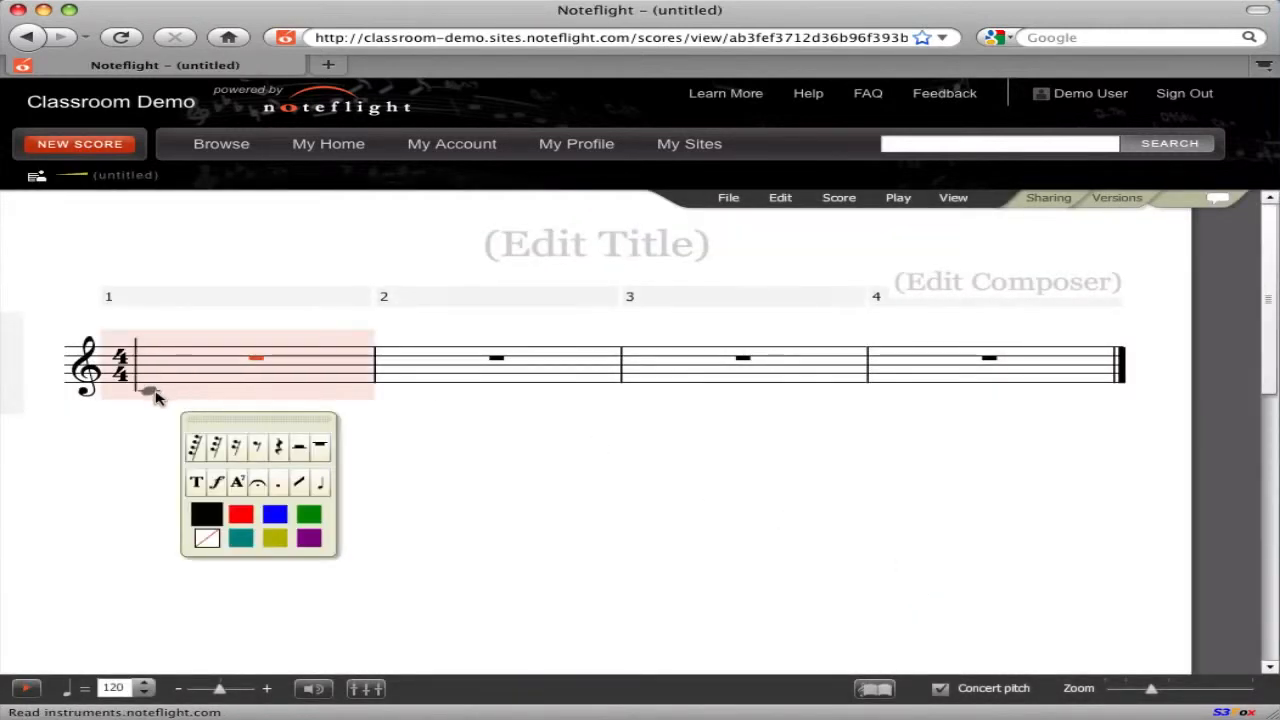
click(152, 395)
key(d)
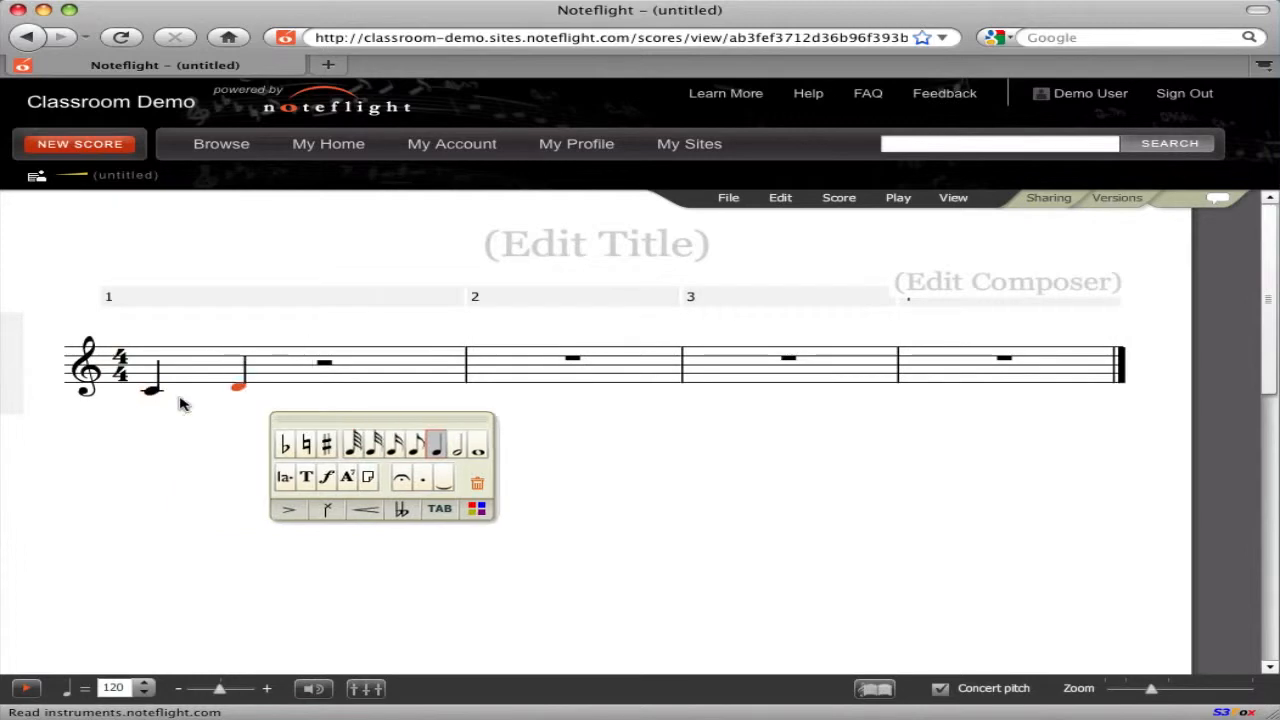
key(e)
key(6)
Fill measure 2 with quarter notes D and E followed by a half note F.
key(5)
key(d)
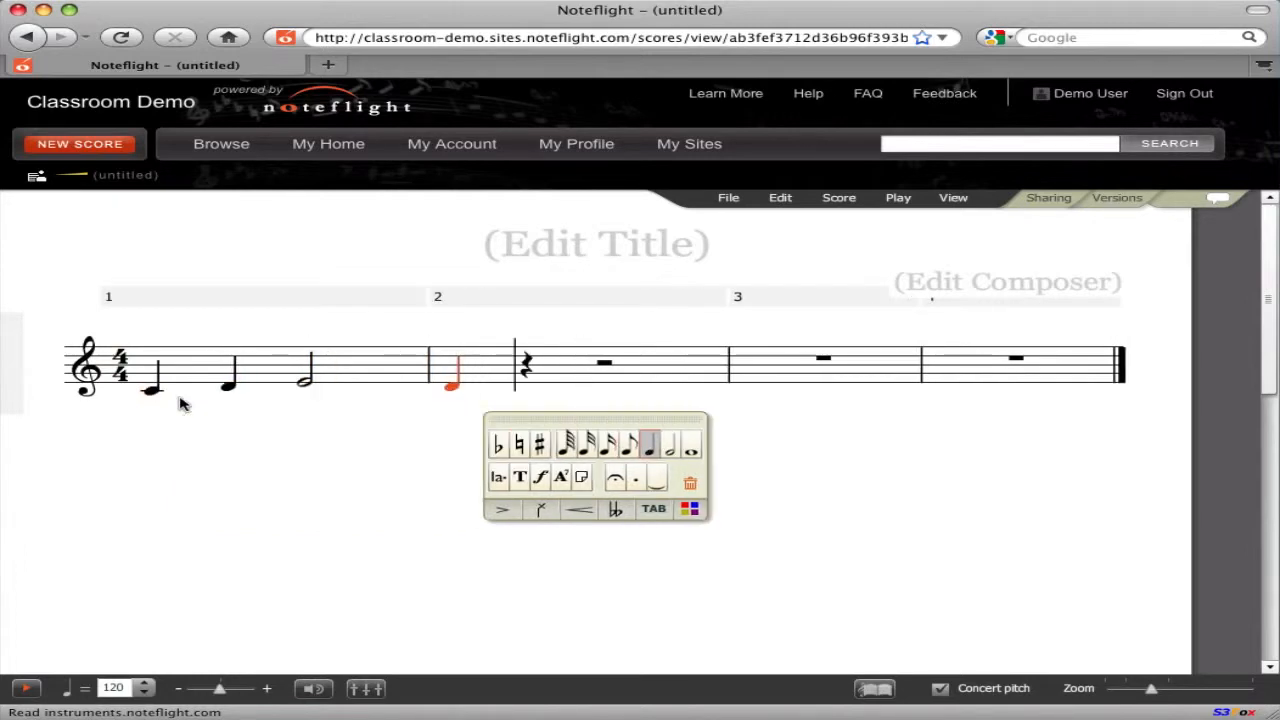
key(e)
key(f)
key(6)
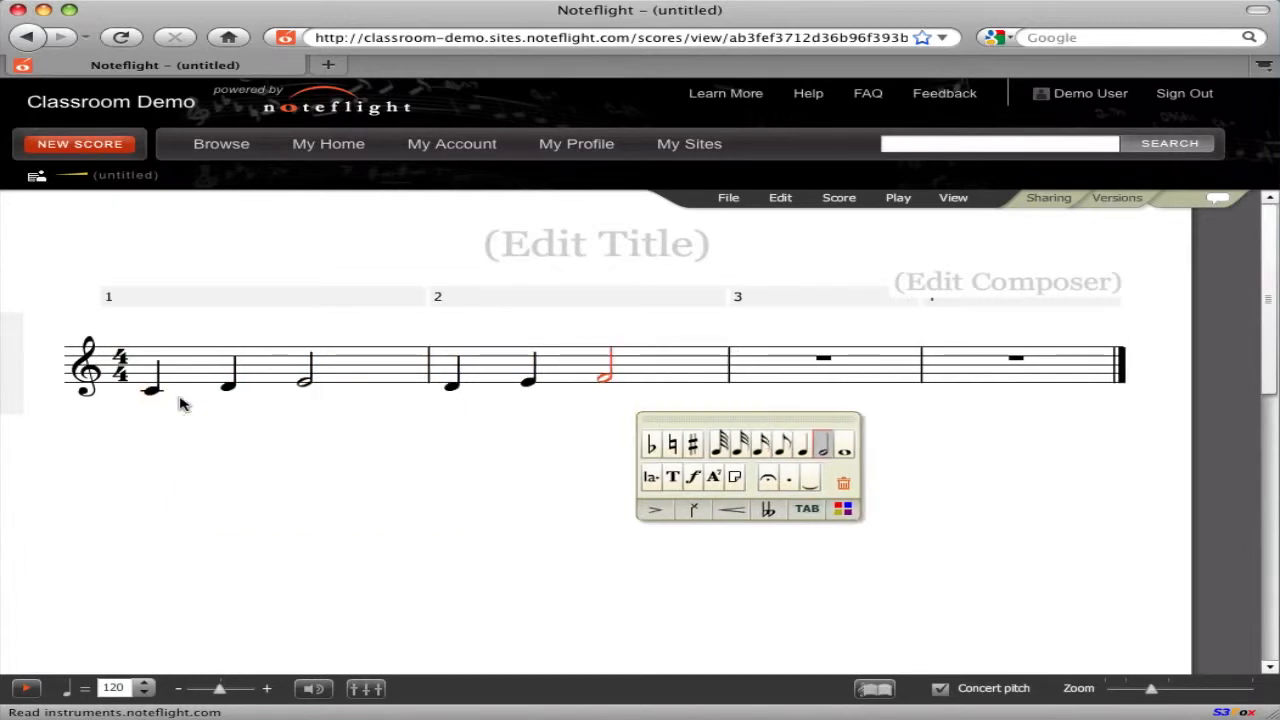
Title the score "Complete this melody!".
click(554, 252)
text(Complete this me)
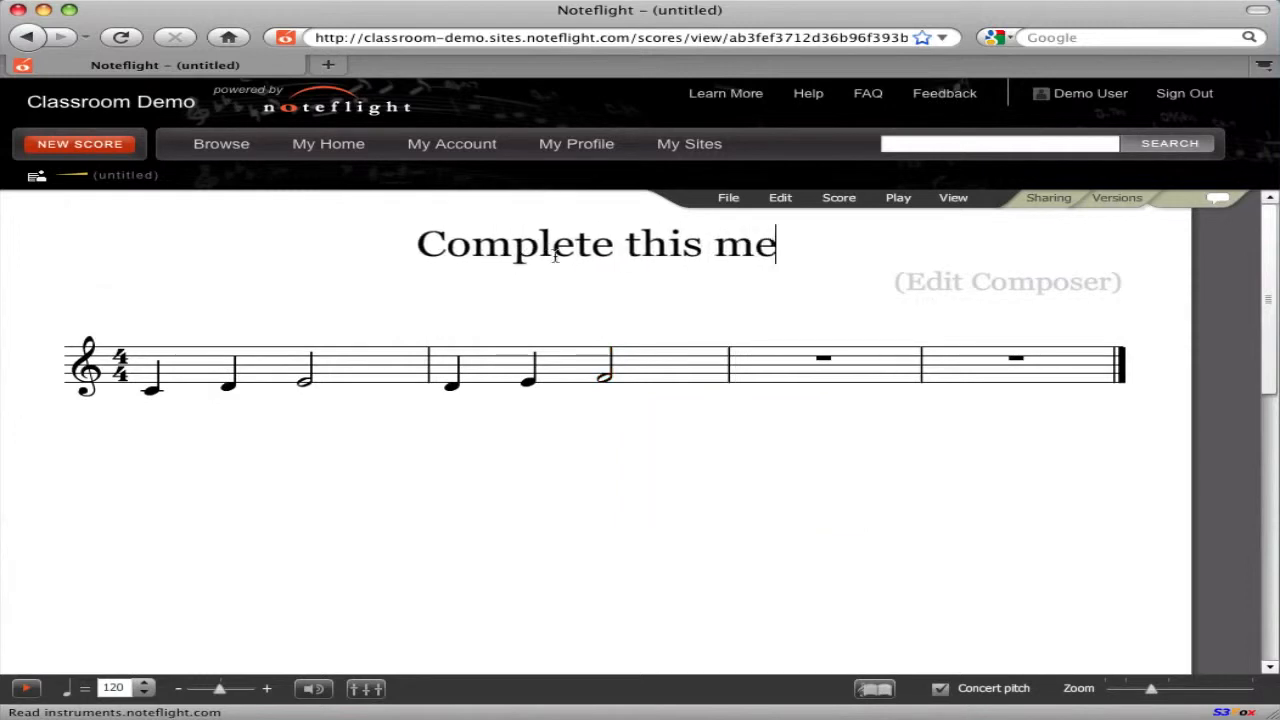
text(lody!)
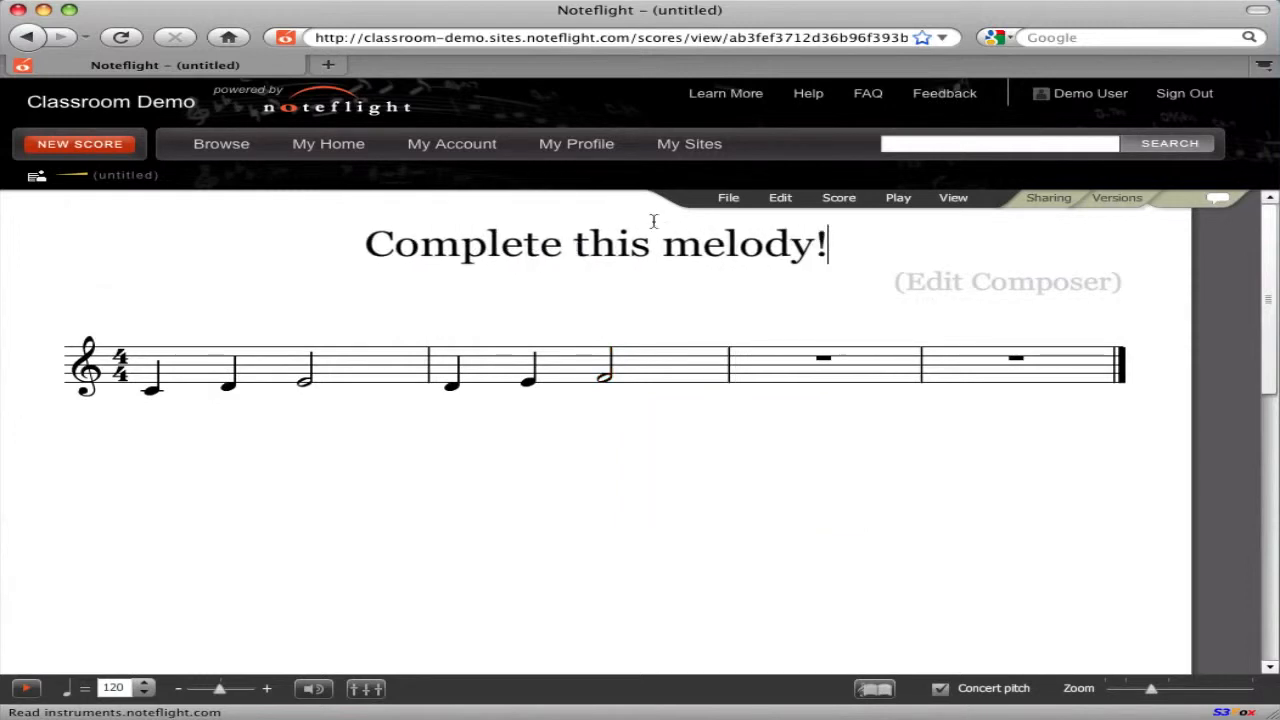
Add a prompt above the staff reading "Add the last two measures to make a melody you like.".
click(839, 198)
mouse_move(1048, 507)
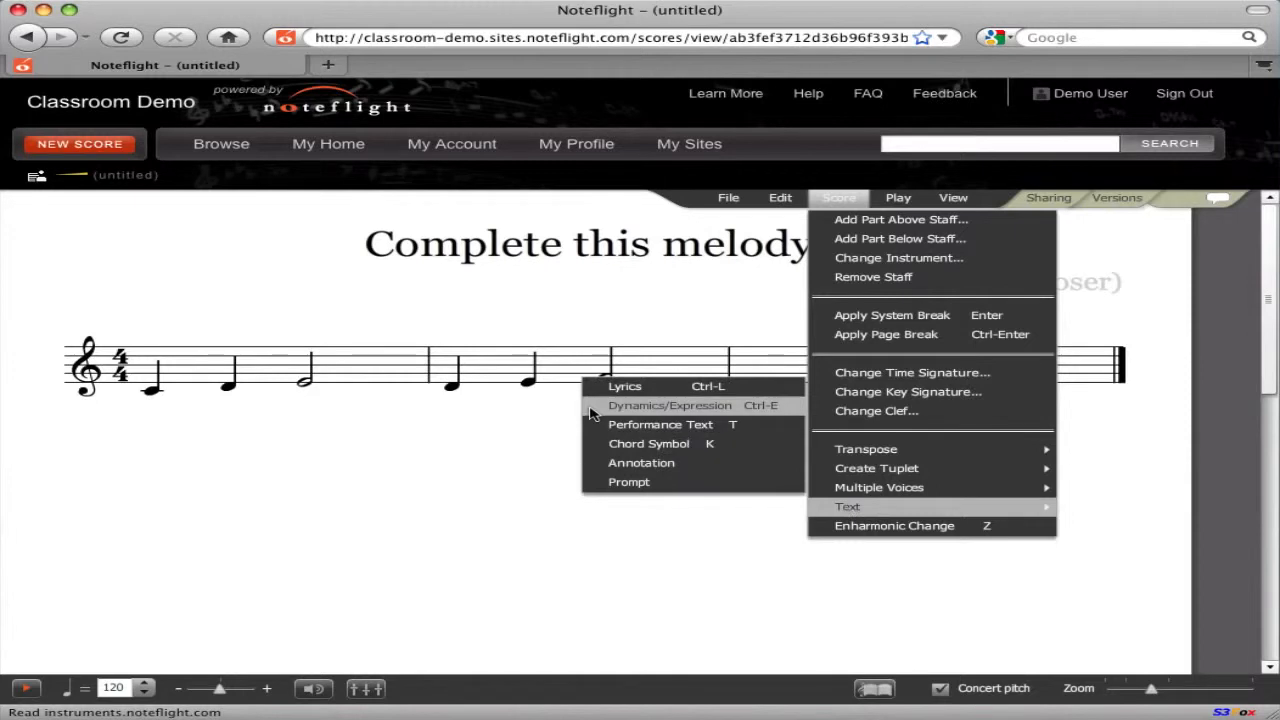
click(618, 481)
click(204, 325)
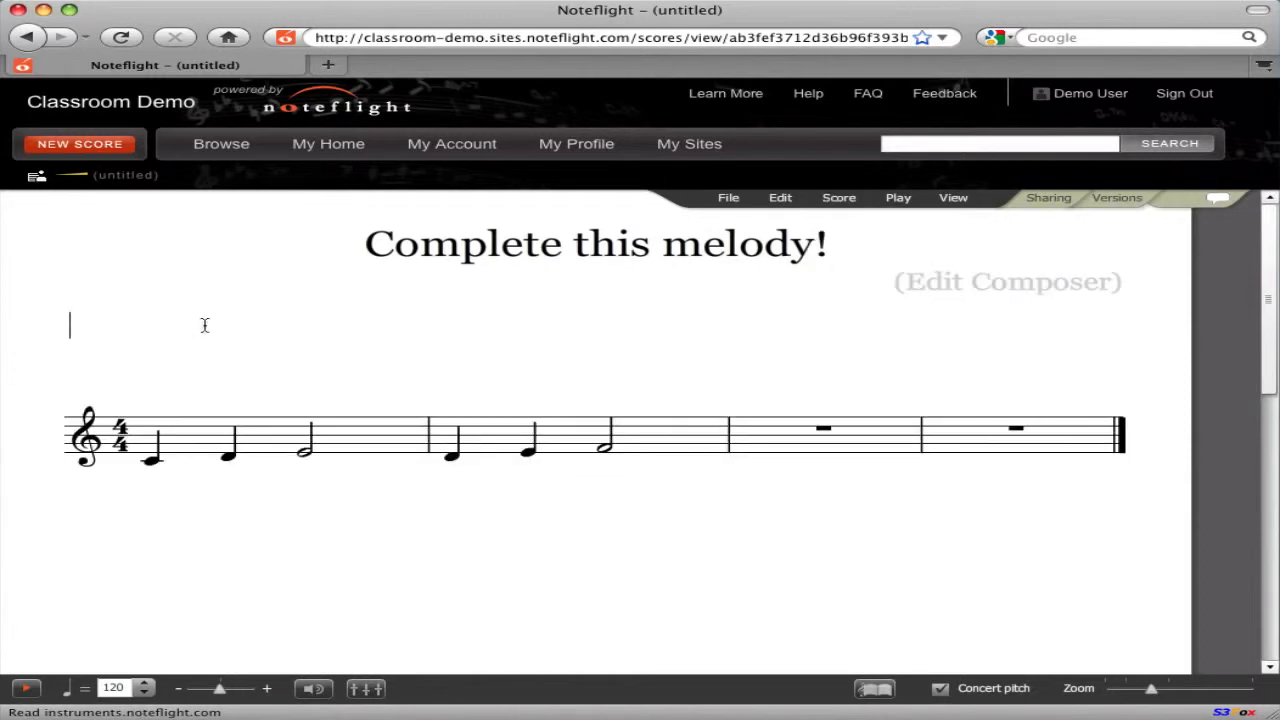
text(Add the last two measures to )
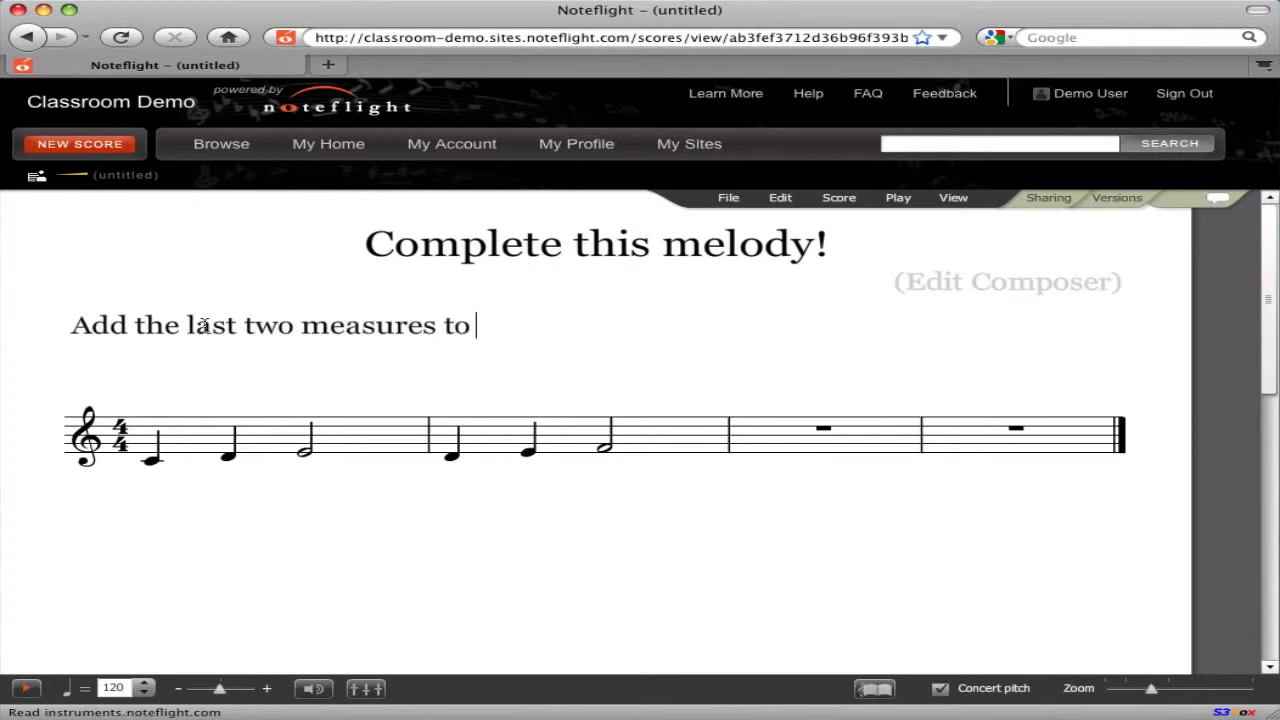
text(make a melody you like.)
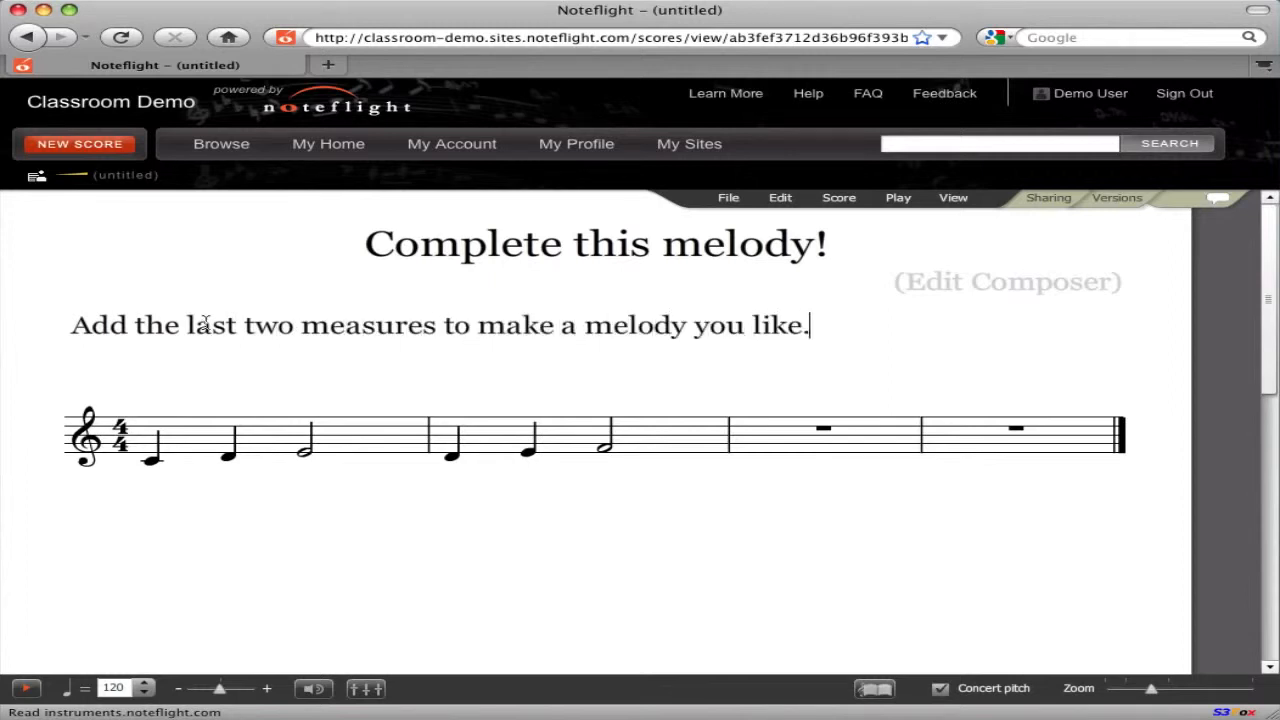
Save the score and allow others to discover it by searching and browsing.
click(729, 198)
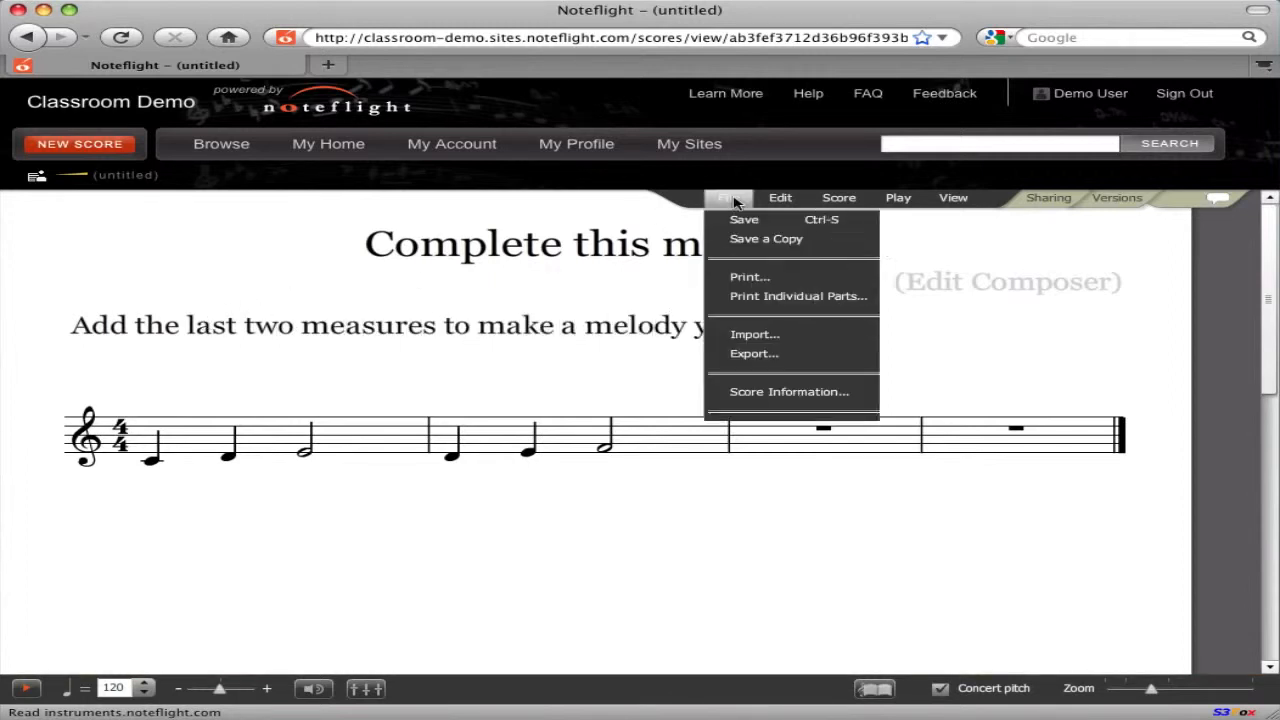
click(741, 221)
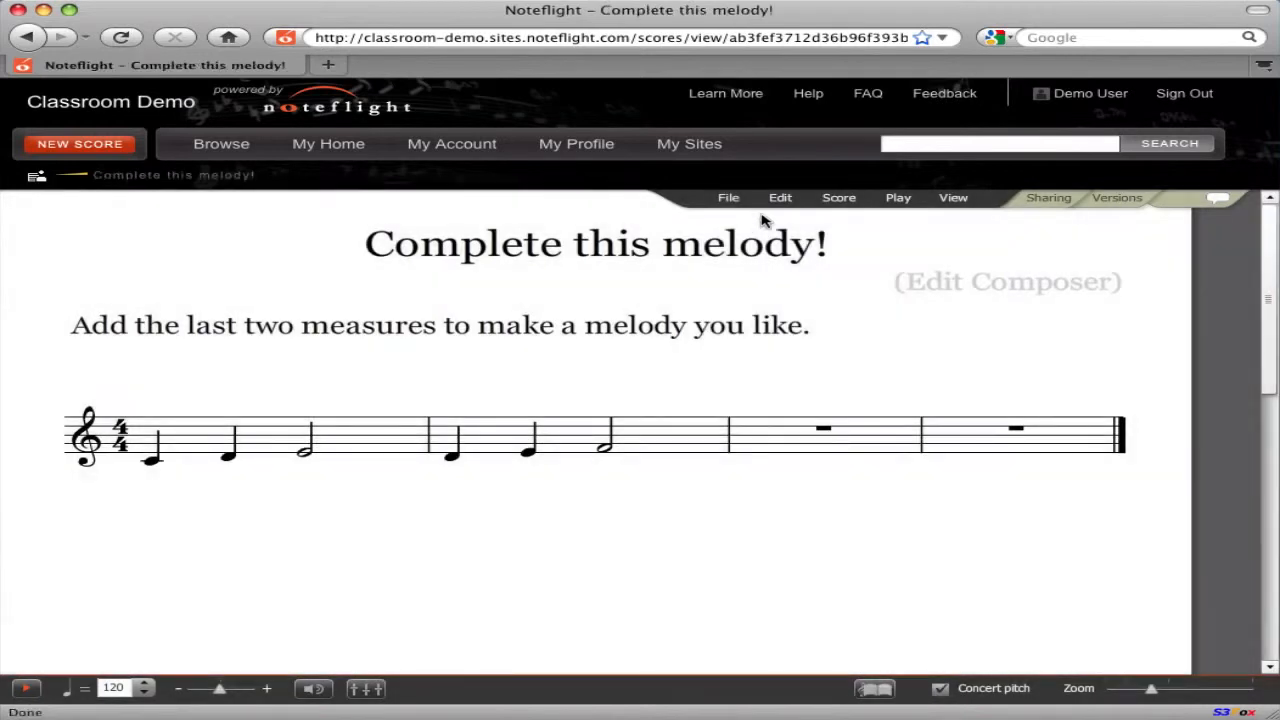
click(1049, 199)
click(812, 348)
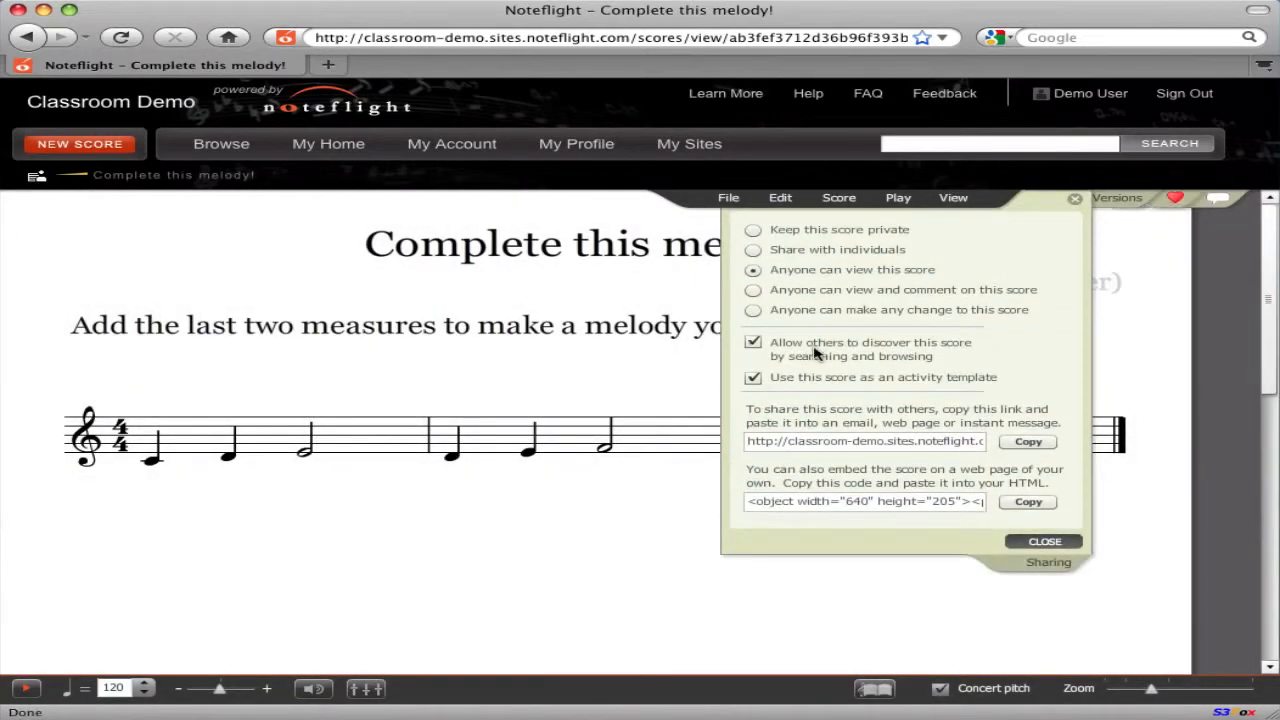
click(1044, 541)
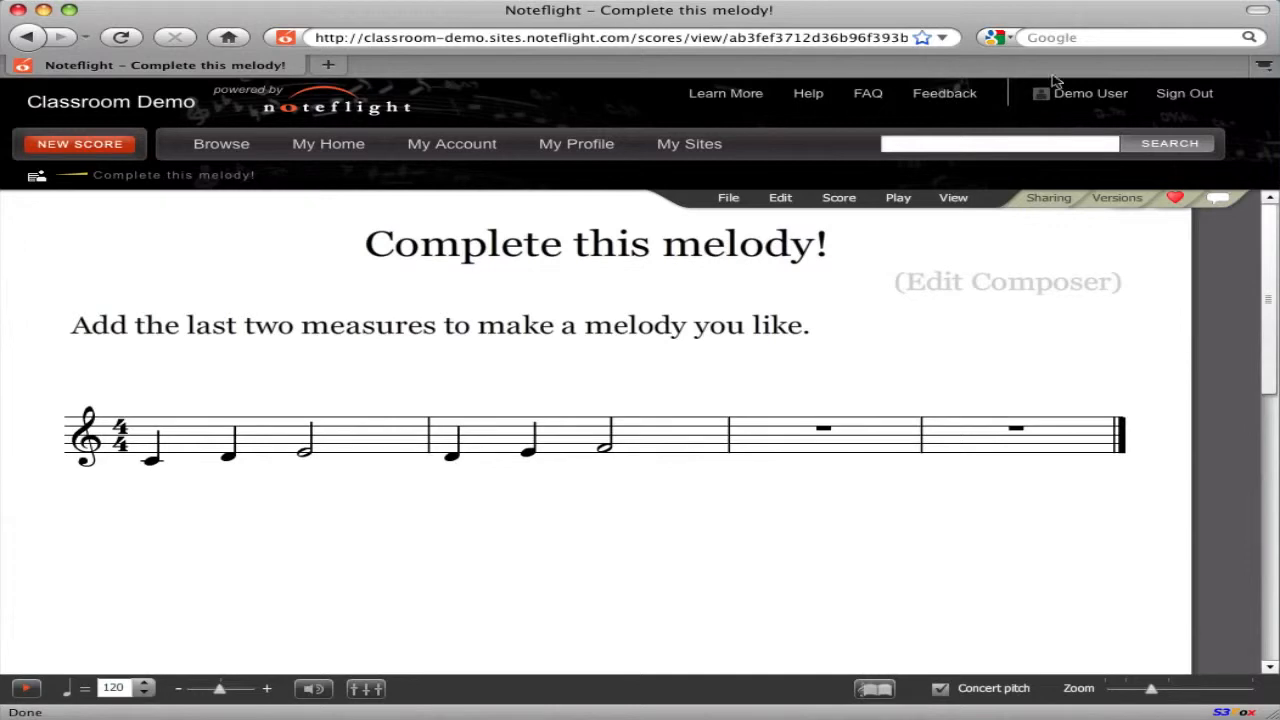
Sign out of the demo account and go to classroom-demo.sites.noteflight.com.
click(1167, 98)
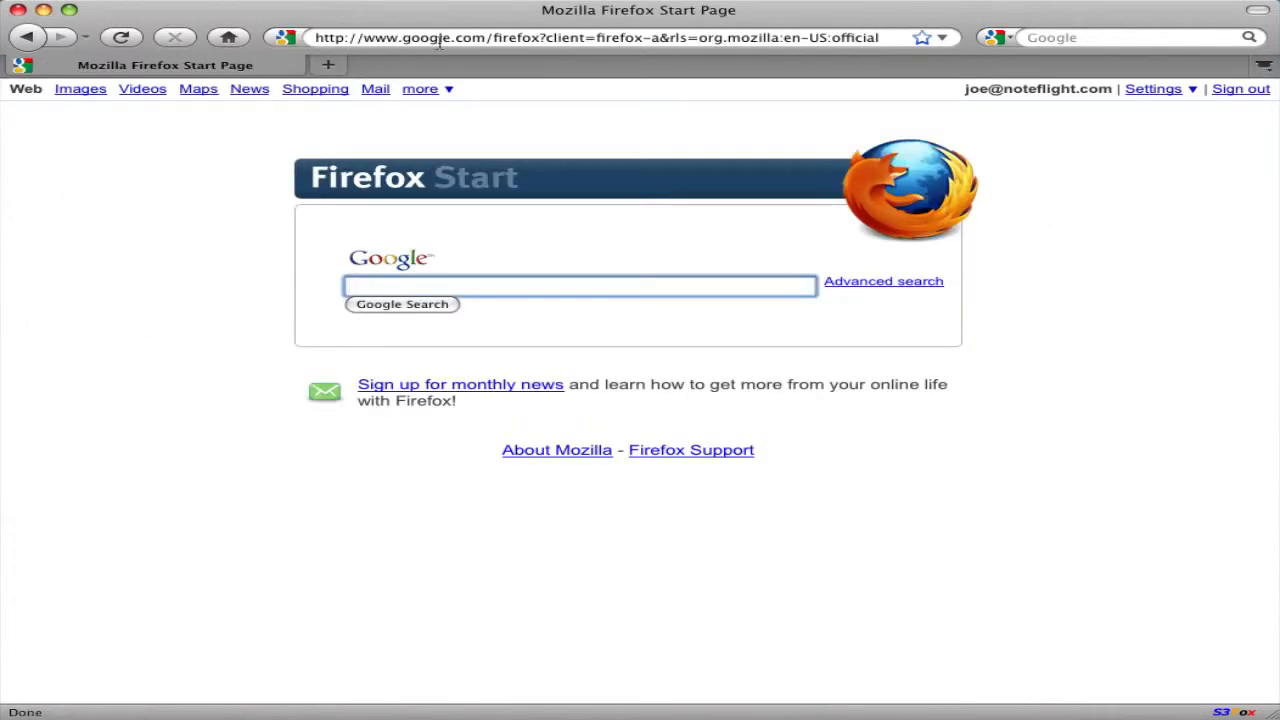
click(443, 37)
text(classroom-demo.)
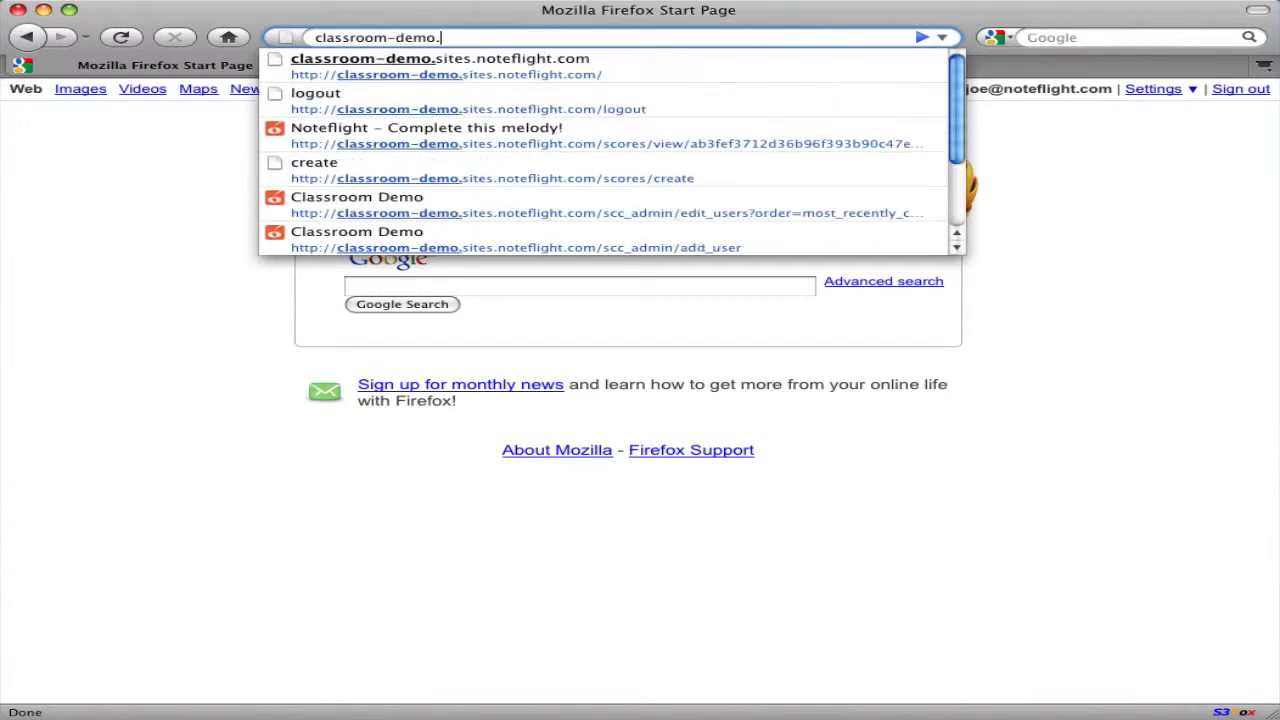
key(Down)
key(Return)
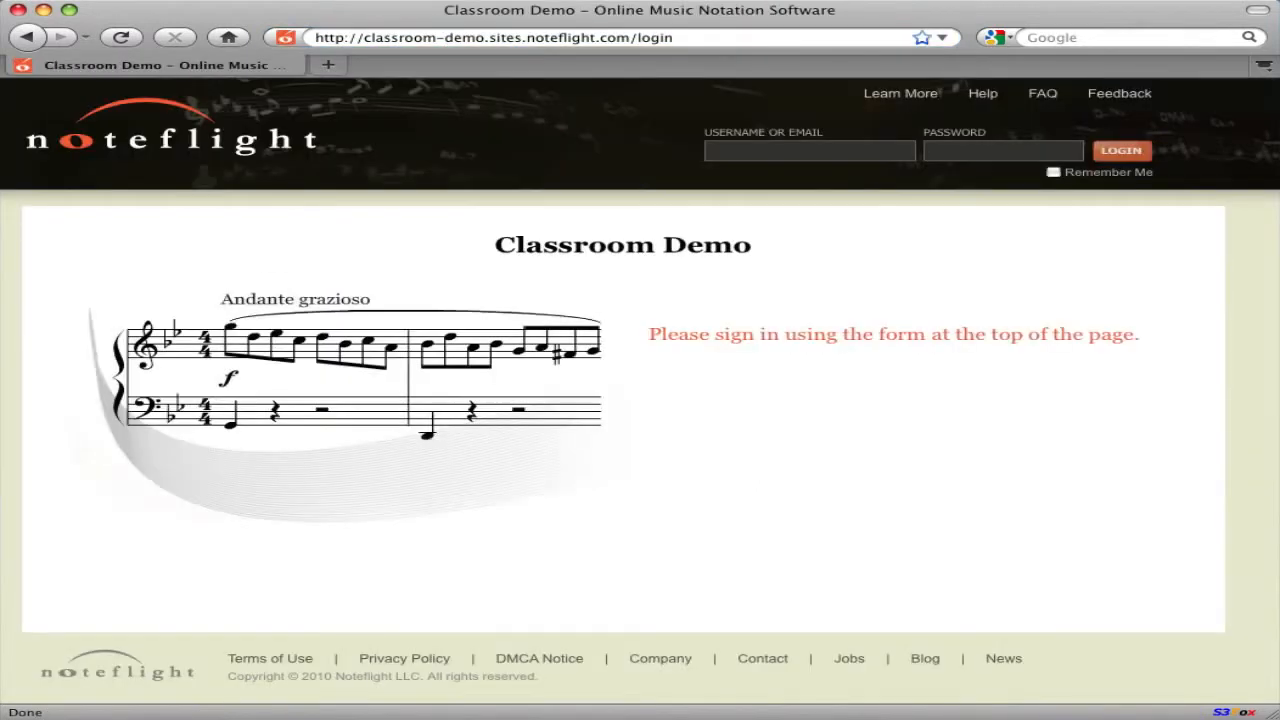
Sign in to the Classroom Demo site with the first listed student's username and password.
click(791, 149)
text(JohnSmithg)
click(1130, 151)
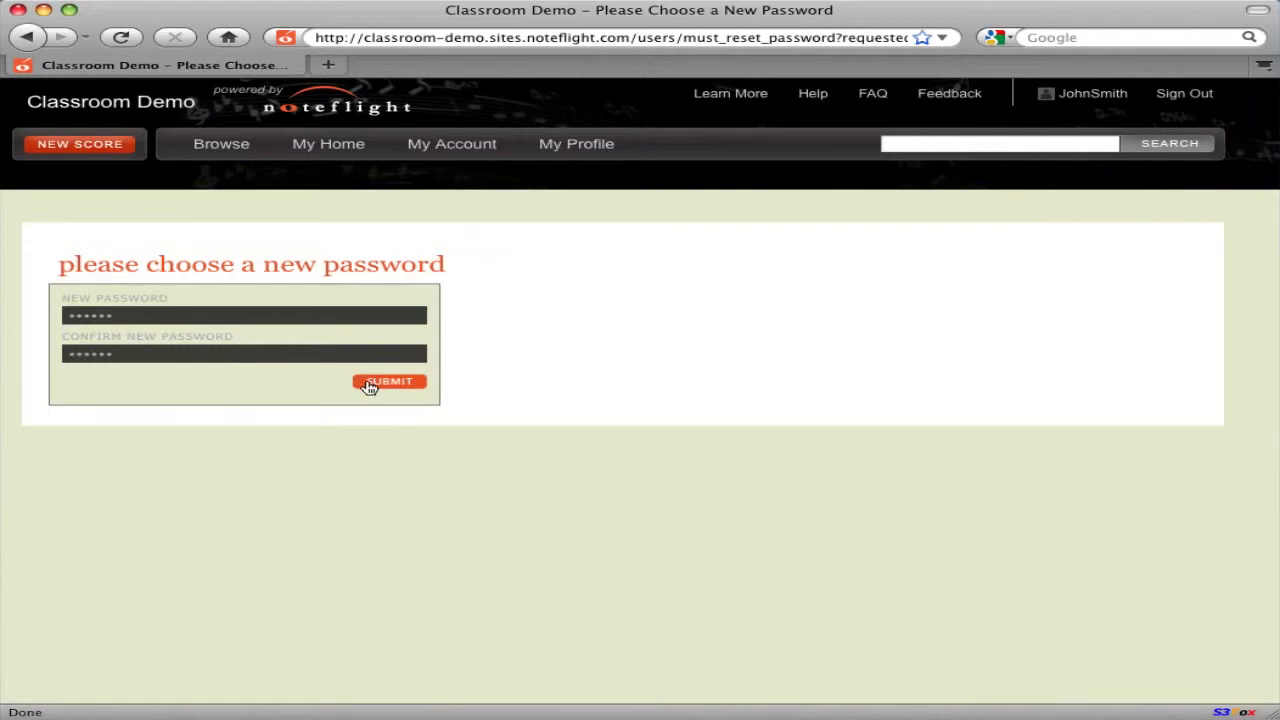
Submit the student's new password, open the shared "Complete this melody!" activity from the site's scores, and let the browser remember the password.
click(366, 383)
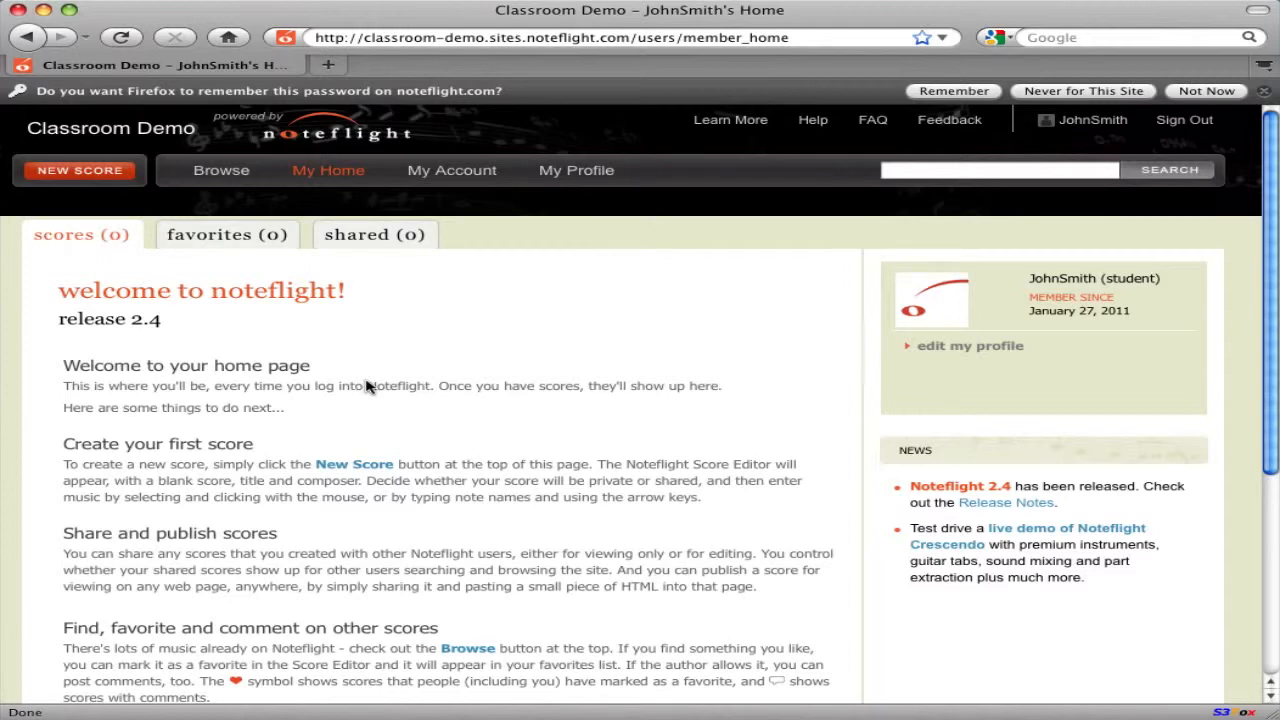
click(226, 176)
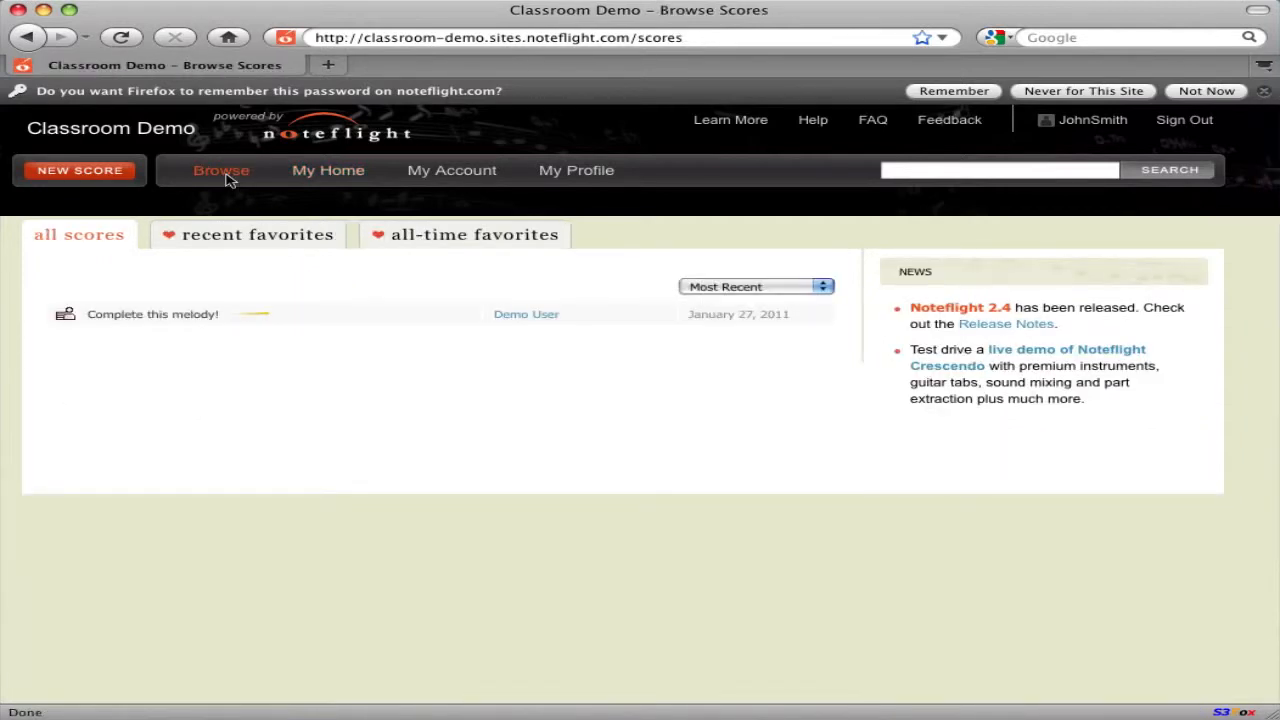
click(171, 318)
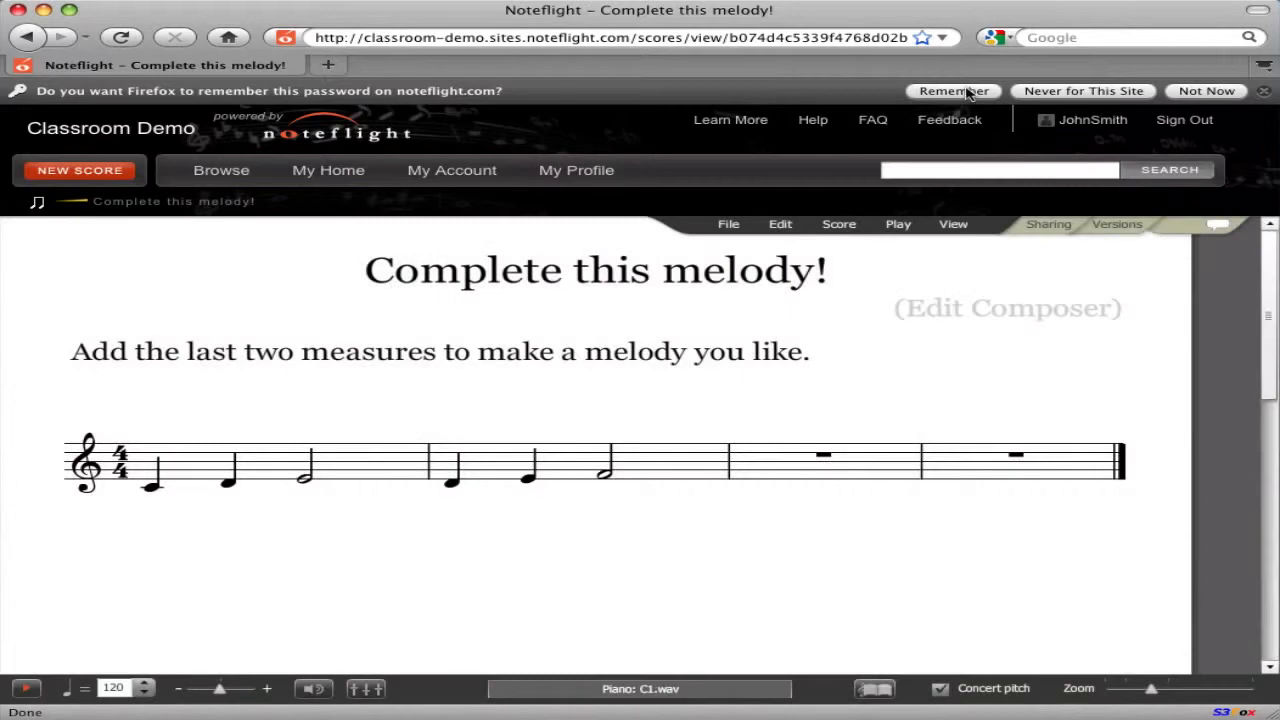
click(955, 91)
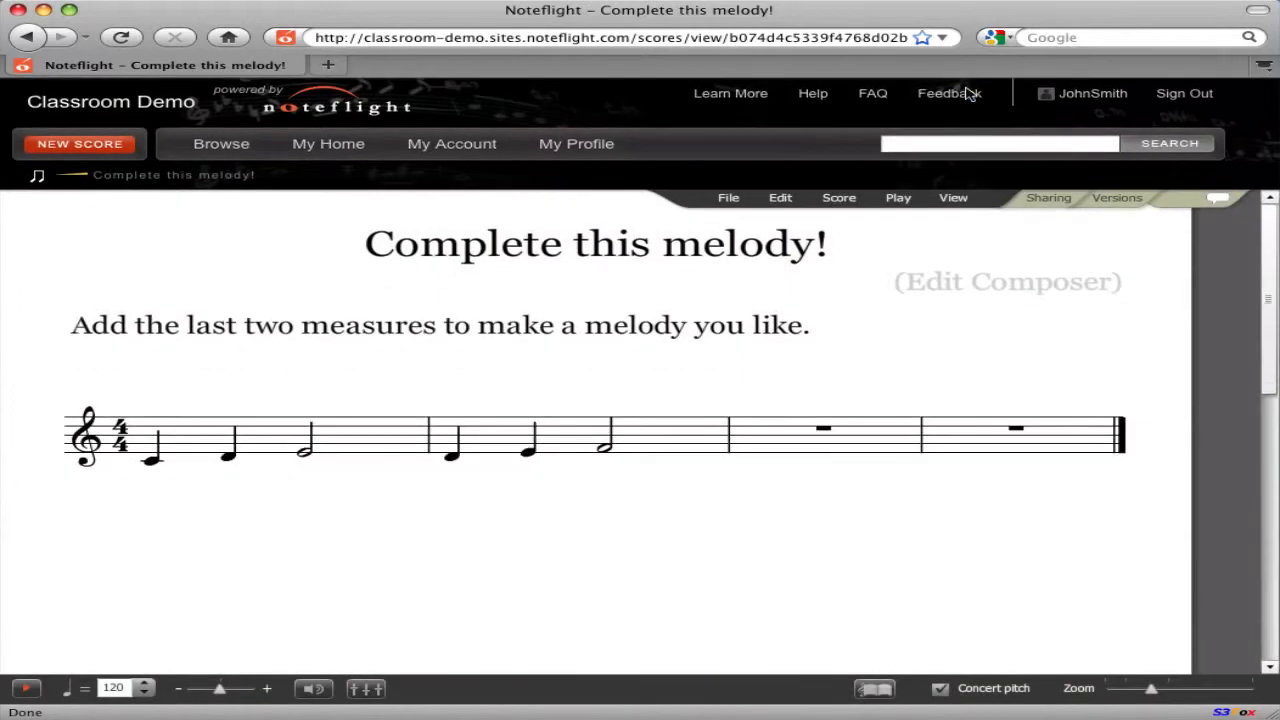
Fill measure 3 of the melody with the quarter notes E, F, G and E.
click(772, 445)
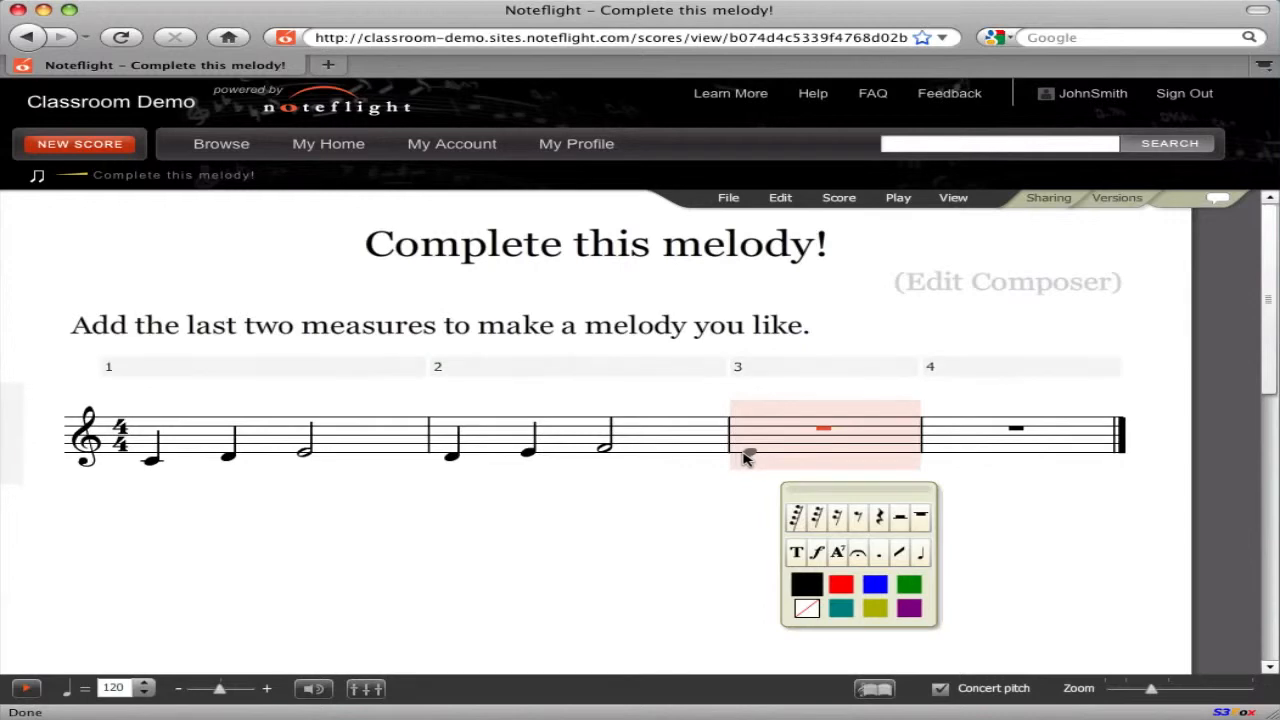
click(745, 457)
key(f)
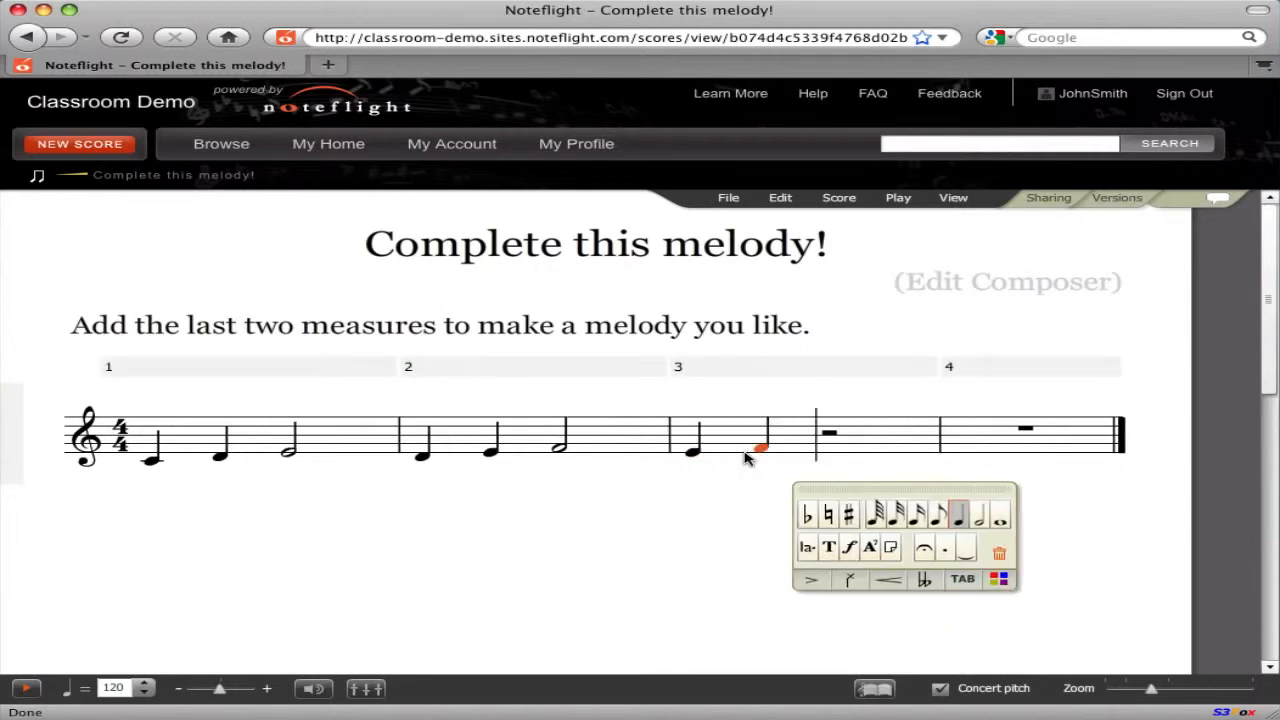
key(a)
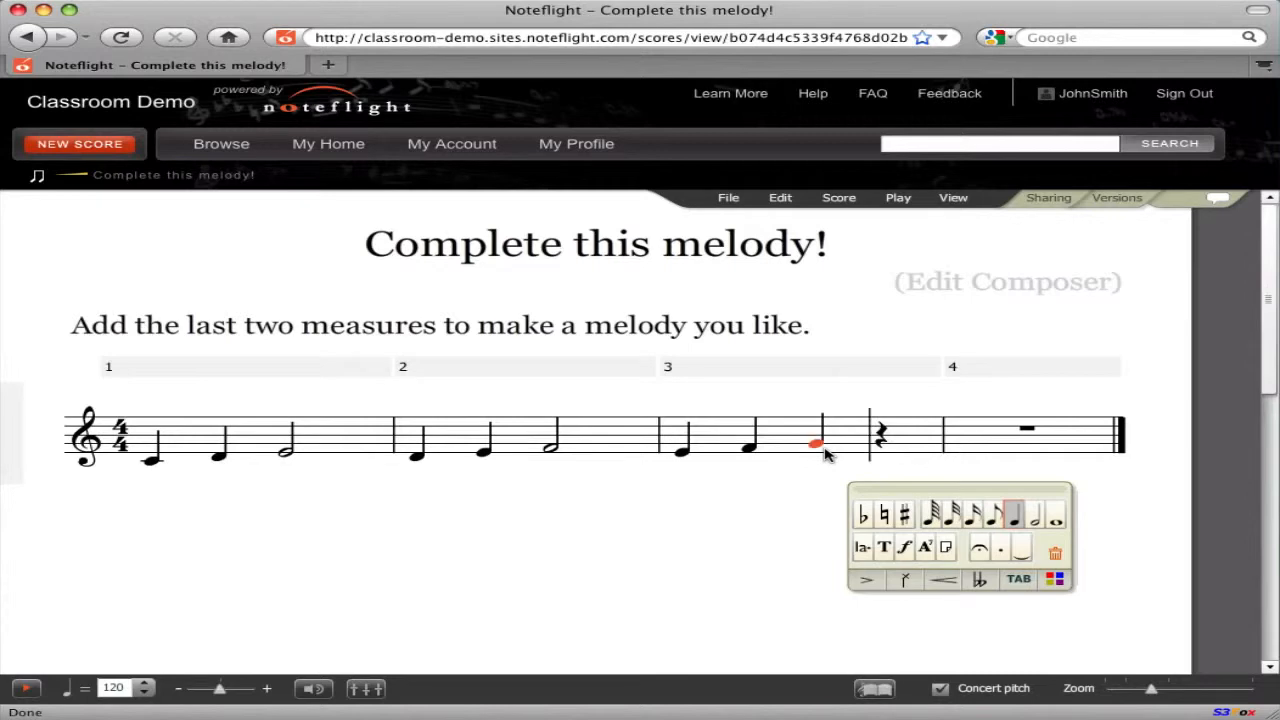
key(e)
Fill measure 4 with quarter notes F and D and a half note C, and save the score.
key(f)
key(d)
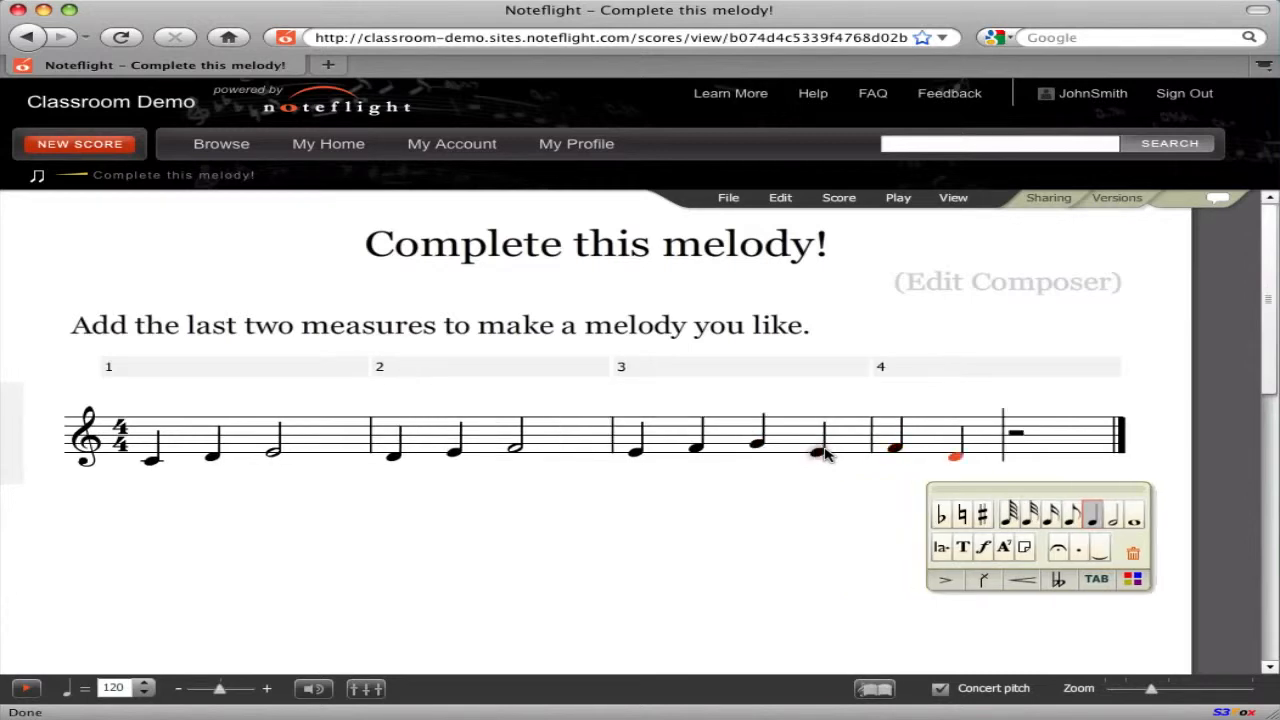
key(c)
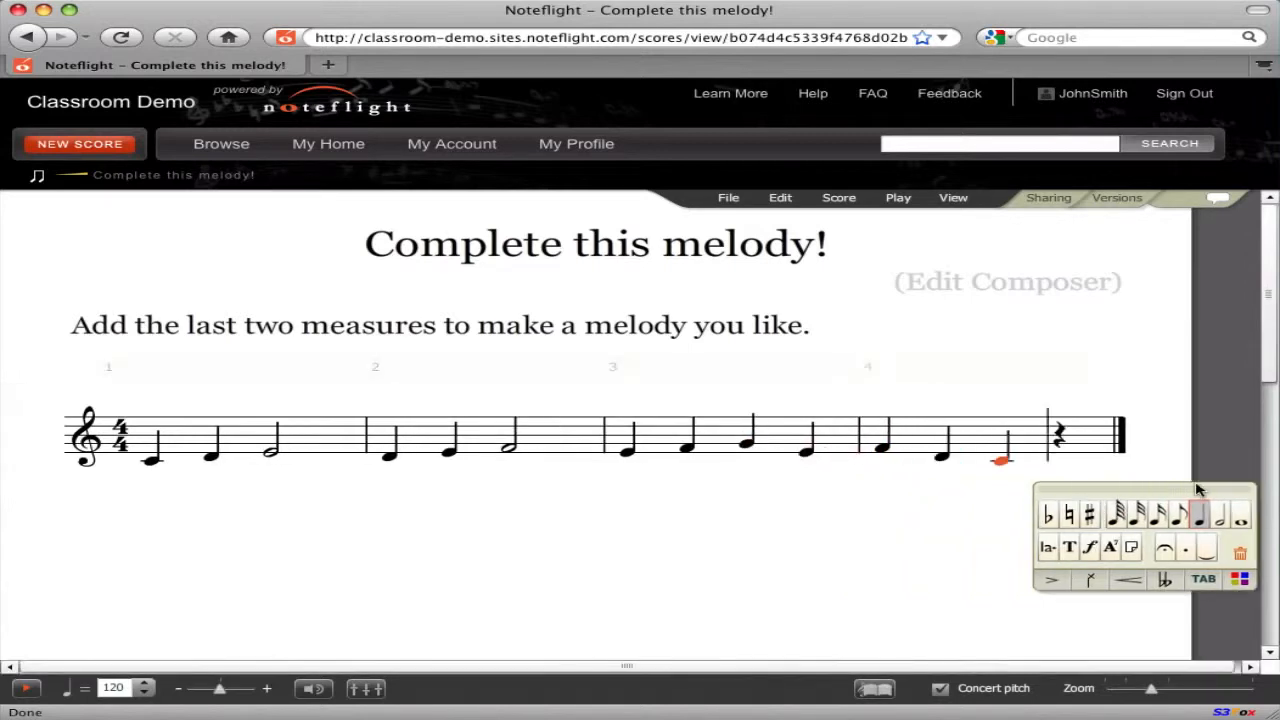
click(1219, 515)
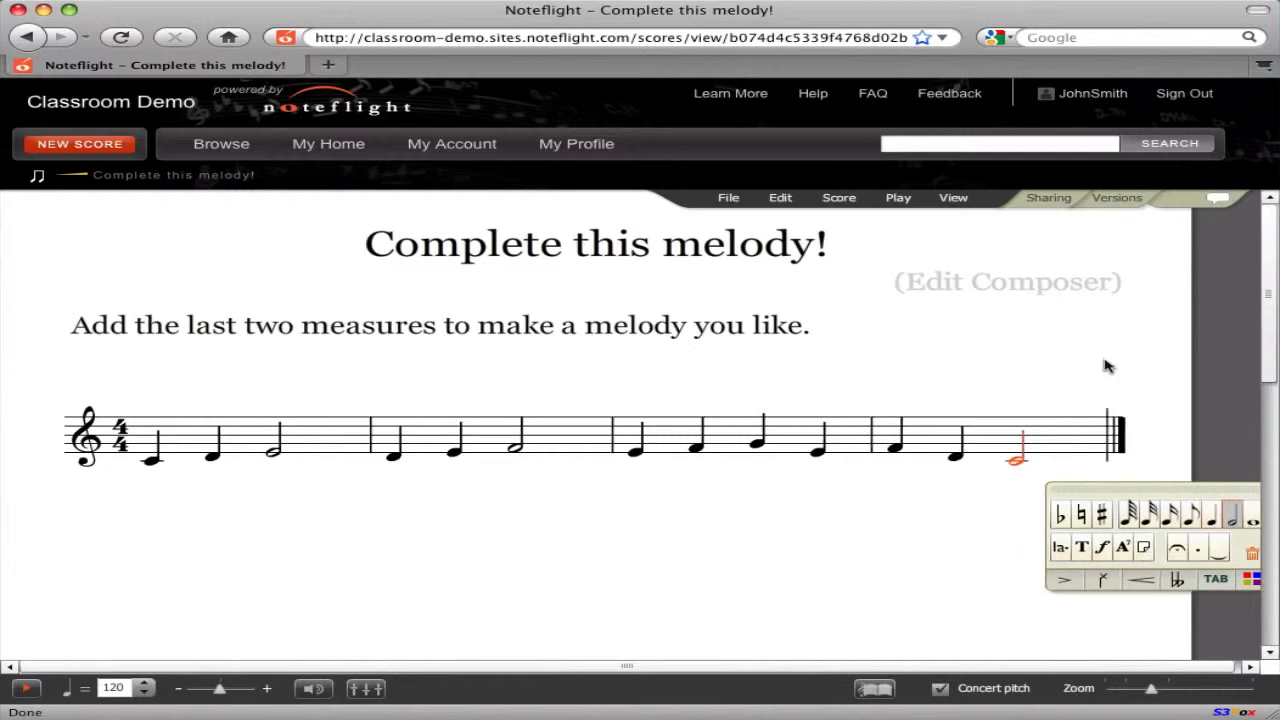
click(729, 197)
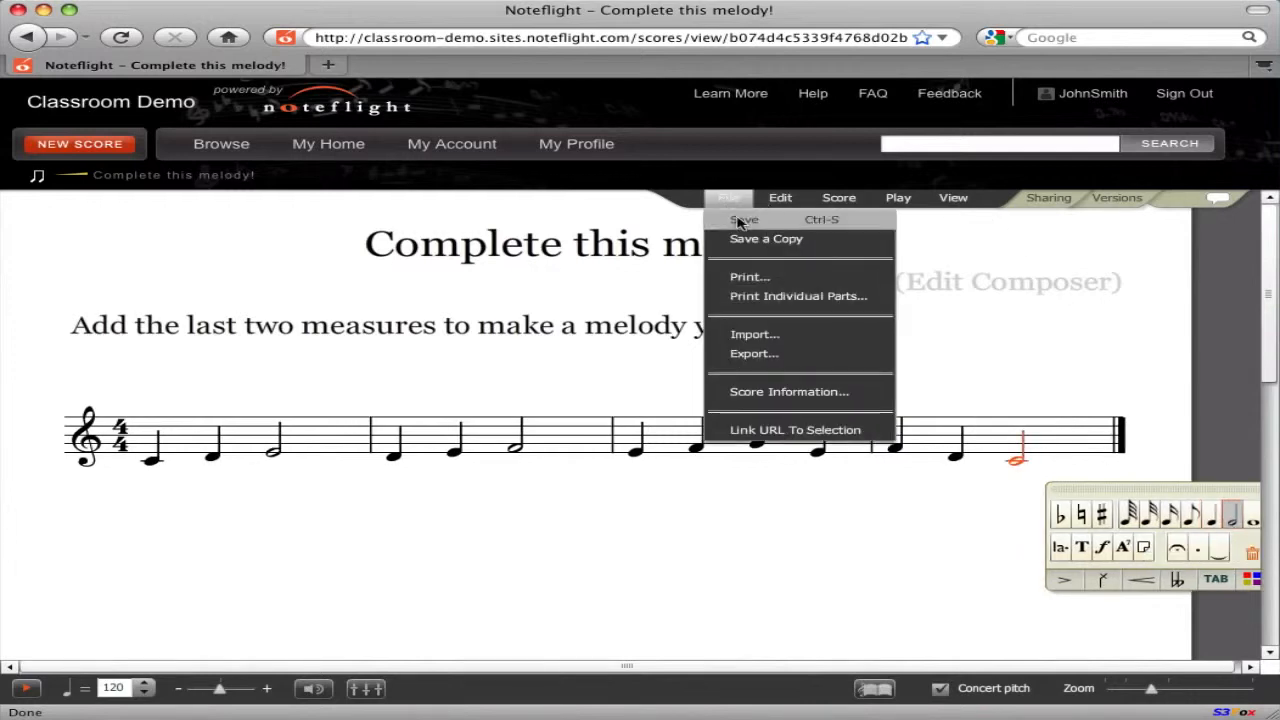
click(740, 222)
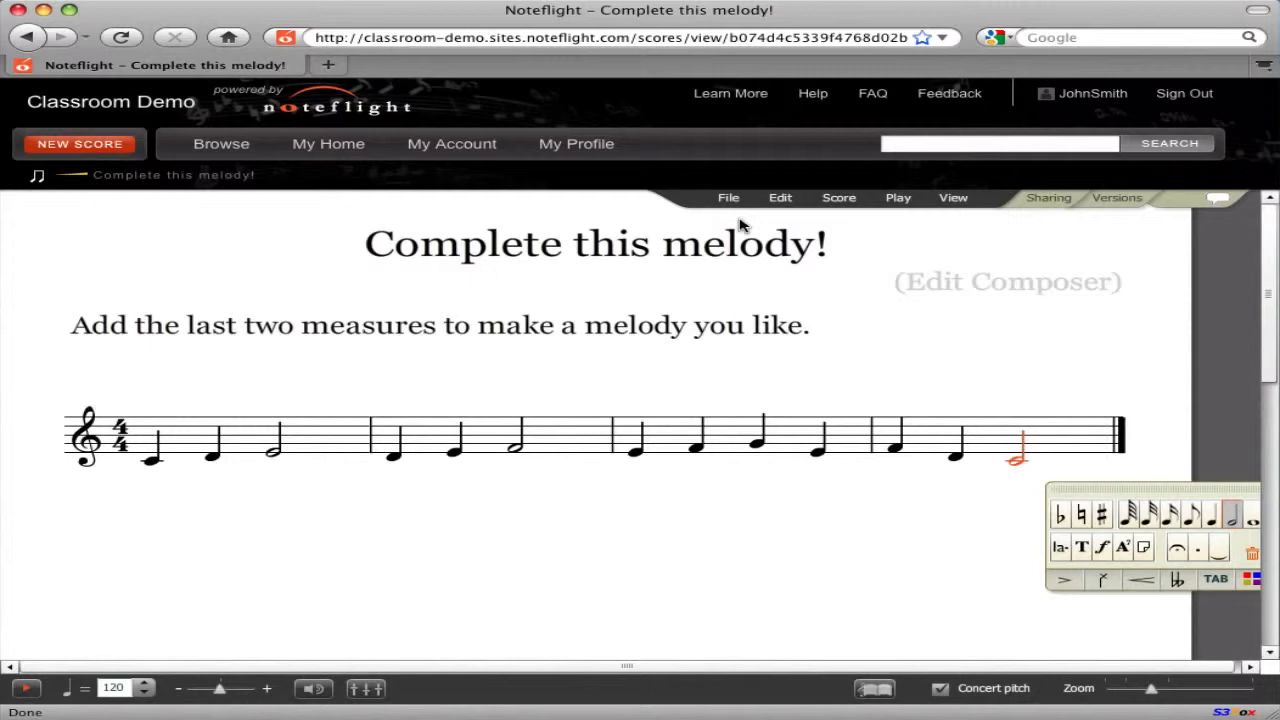
Sign out of the student account and sign in with the demo admin's username and password, never storing the password for this site.
click(1184, 95)
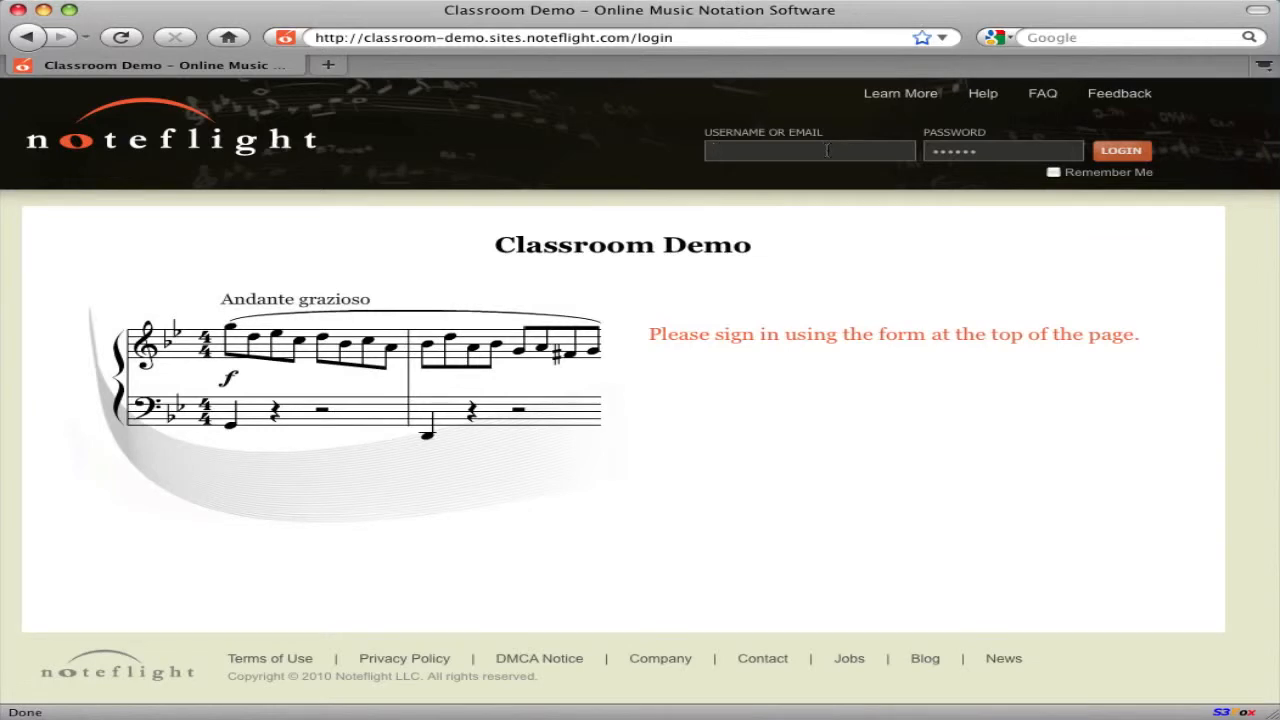
text(demo user)
key(Tab)
text(••••••)
click(1121, 151)
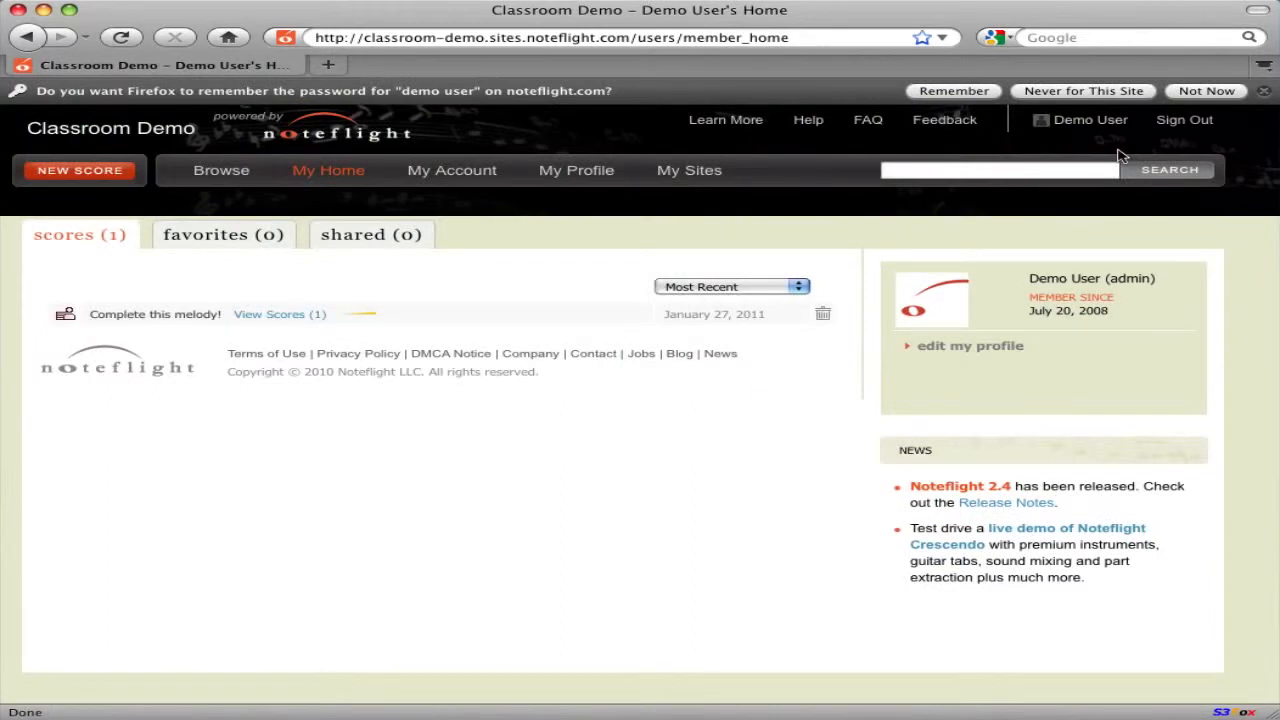
click(1135, 95)
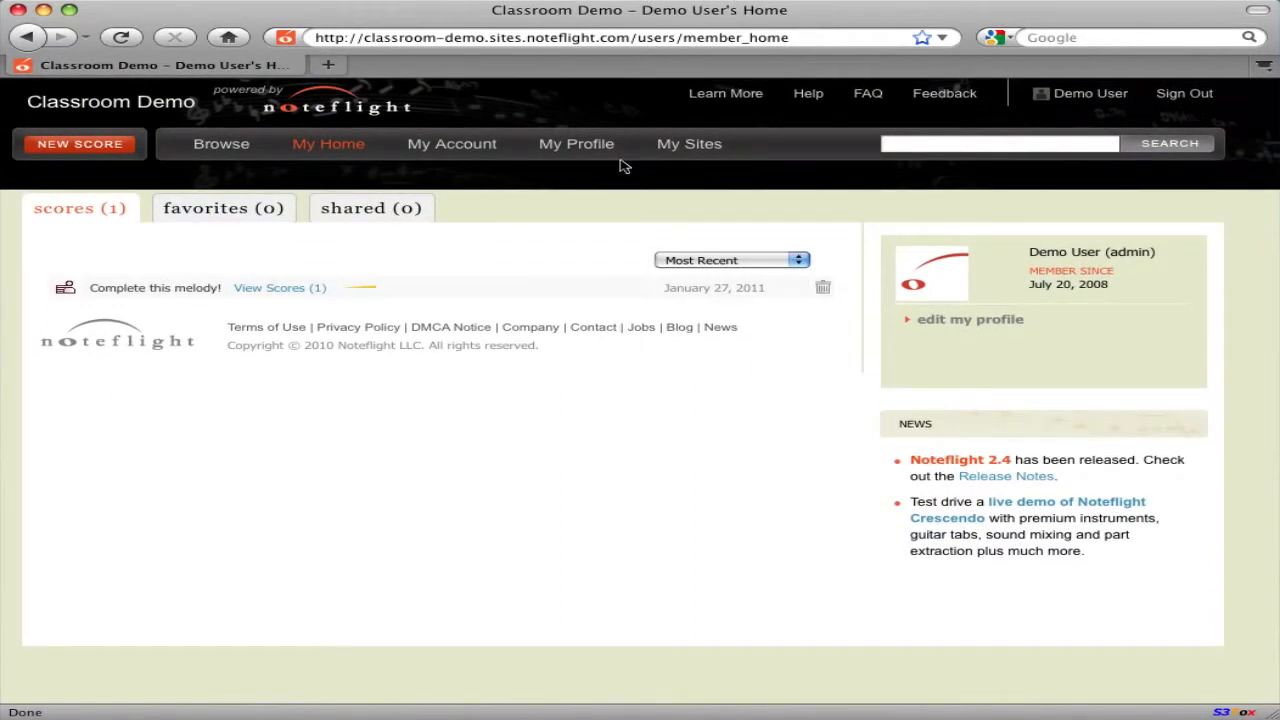
Open the student's copy of "Complete this melody!" and color the notes in measures 3 and 4 green.
click(289, 293)
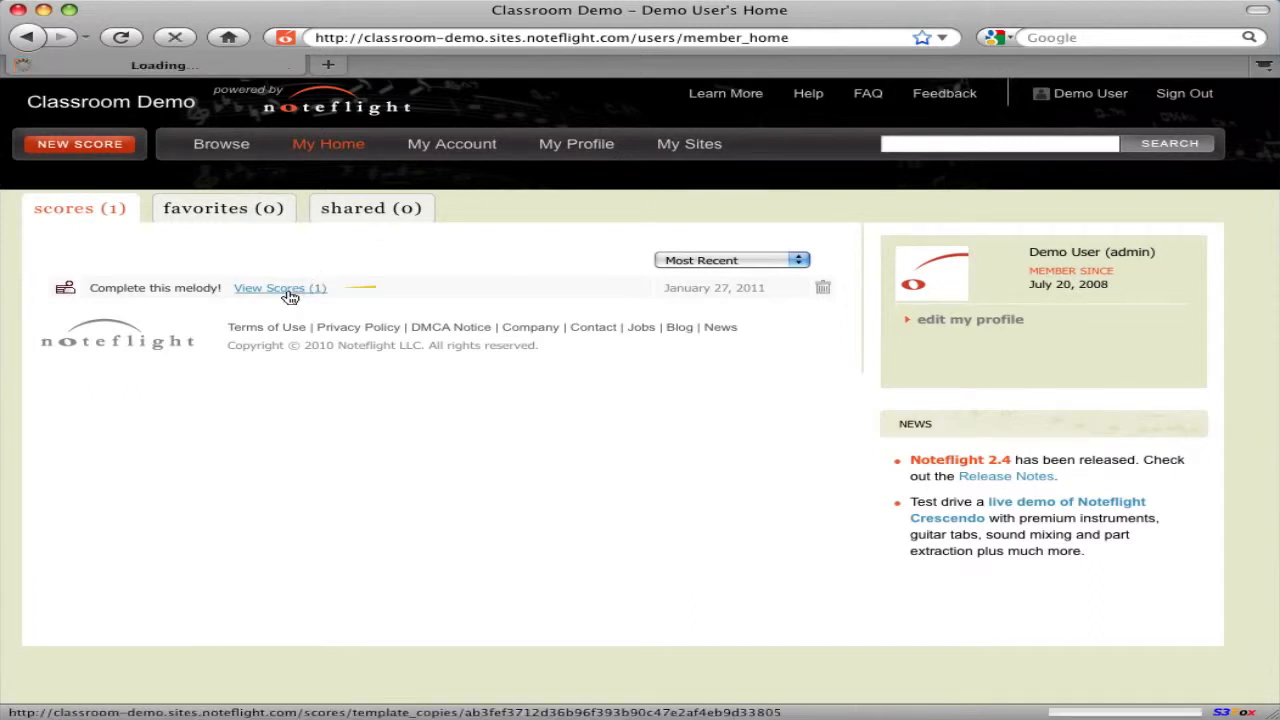
click(180, 300)
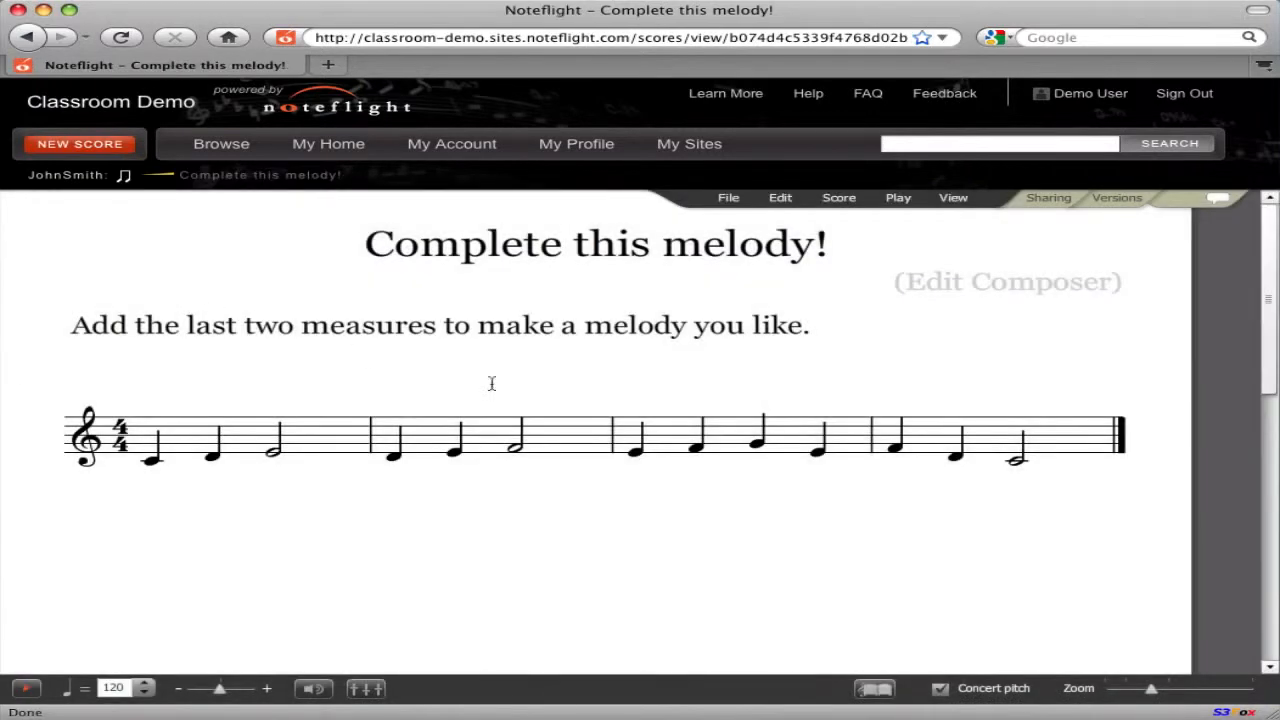
drag(786, 437, 987, 432)
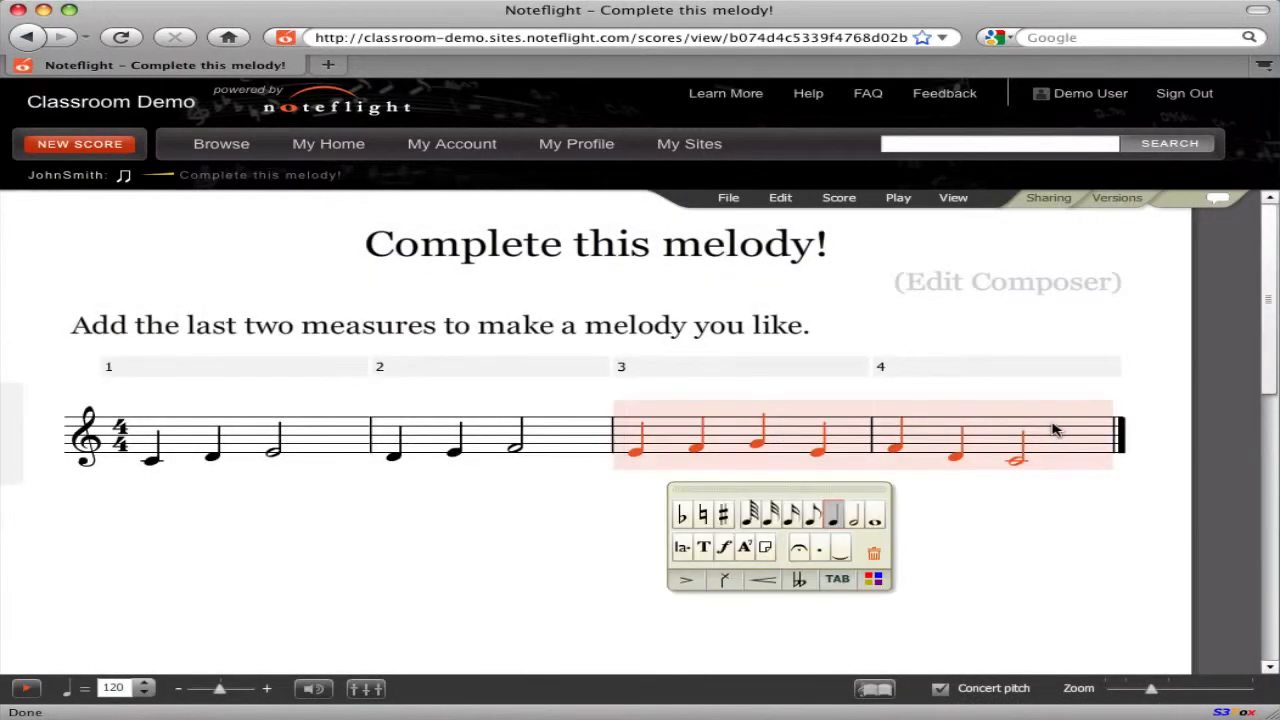
click(876, 581)
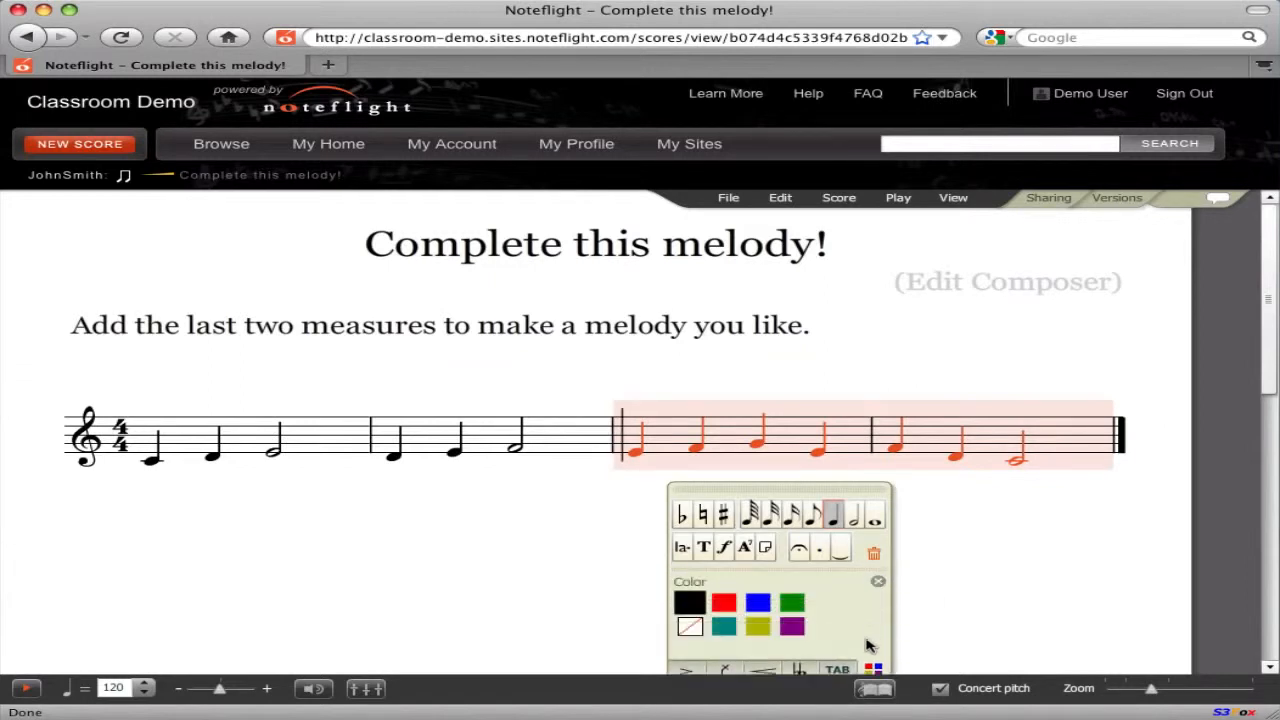
click(792, 607)
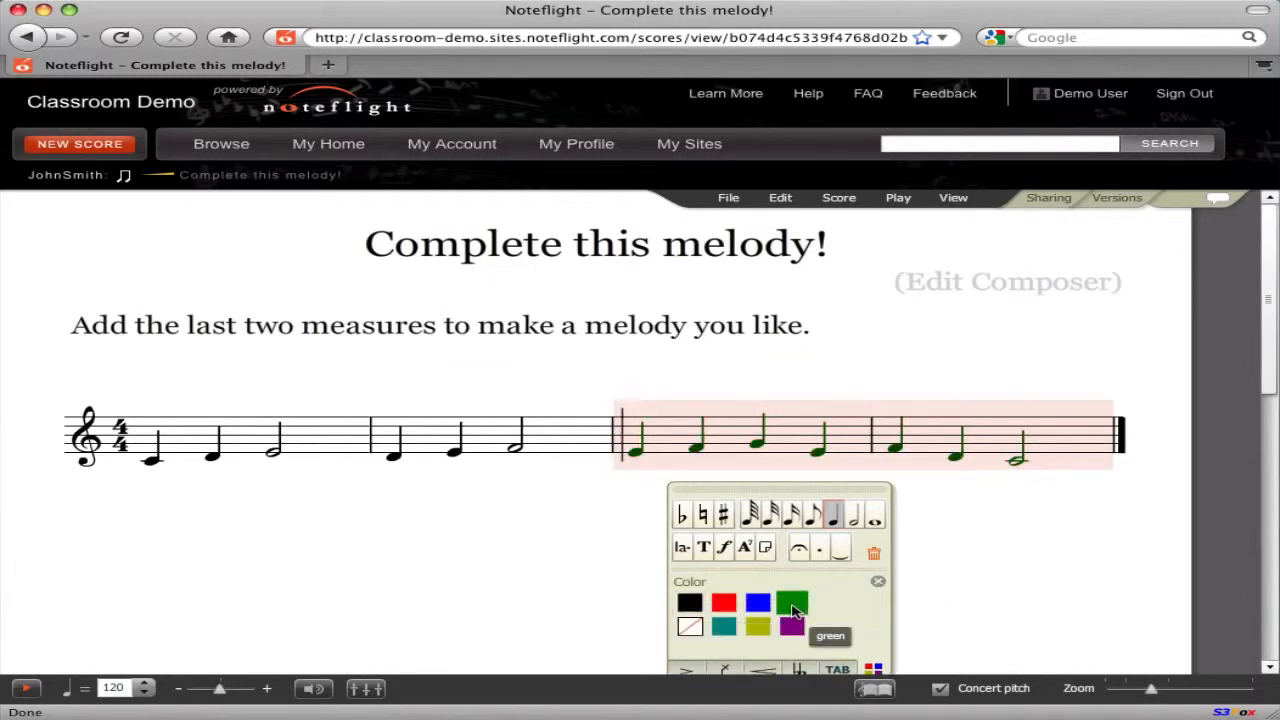
Add the comment "Nice work!" to the student's score and close the comments.
click(1216, 199)
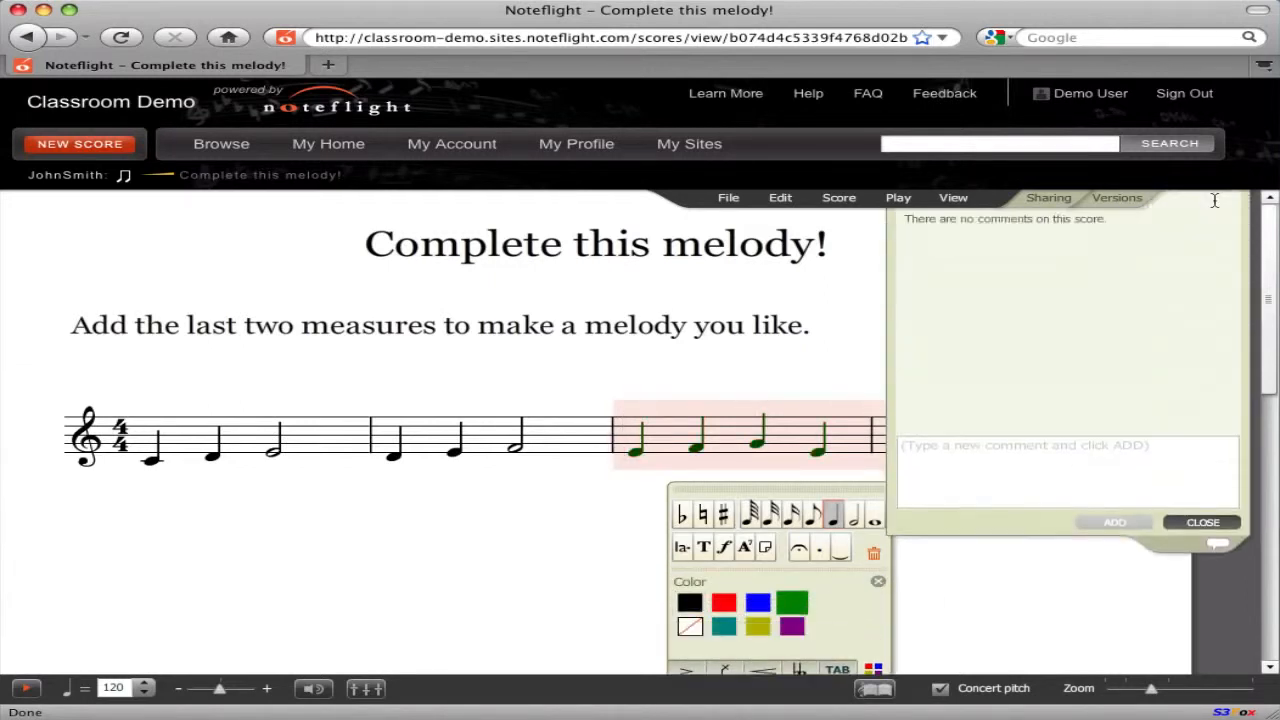
click(1057, 494)
text(Nice work!)
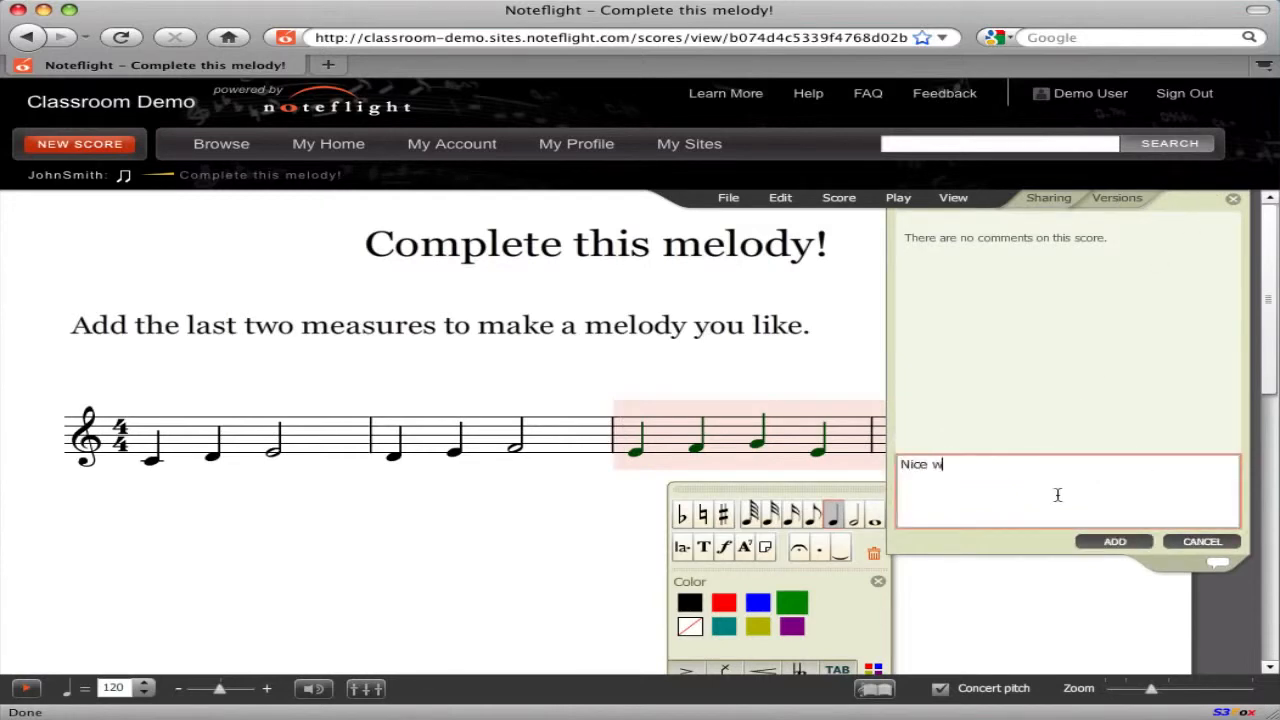
click(1135, 543)
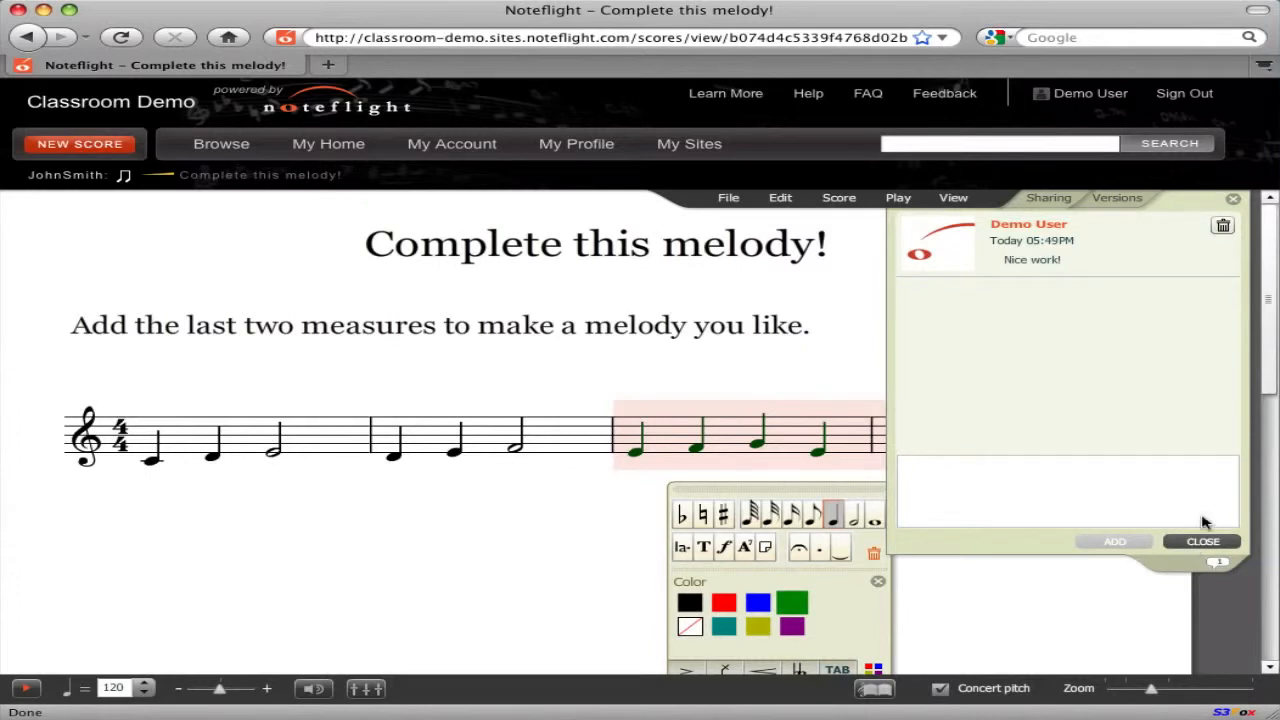
click(1235, 200)
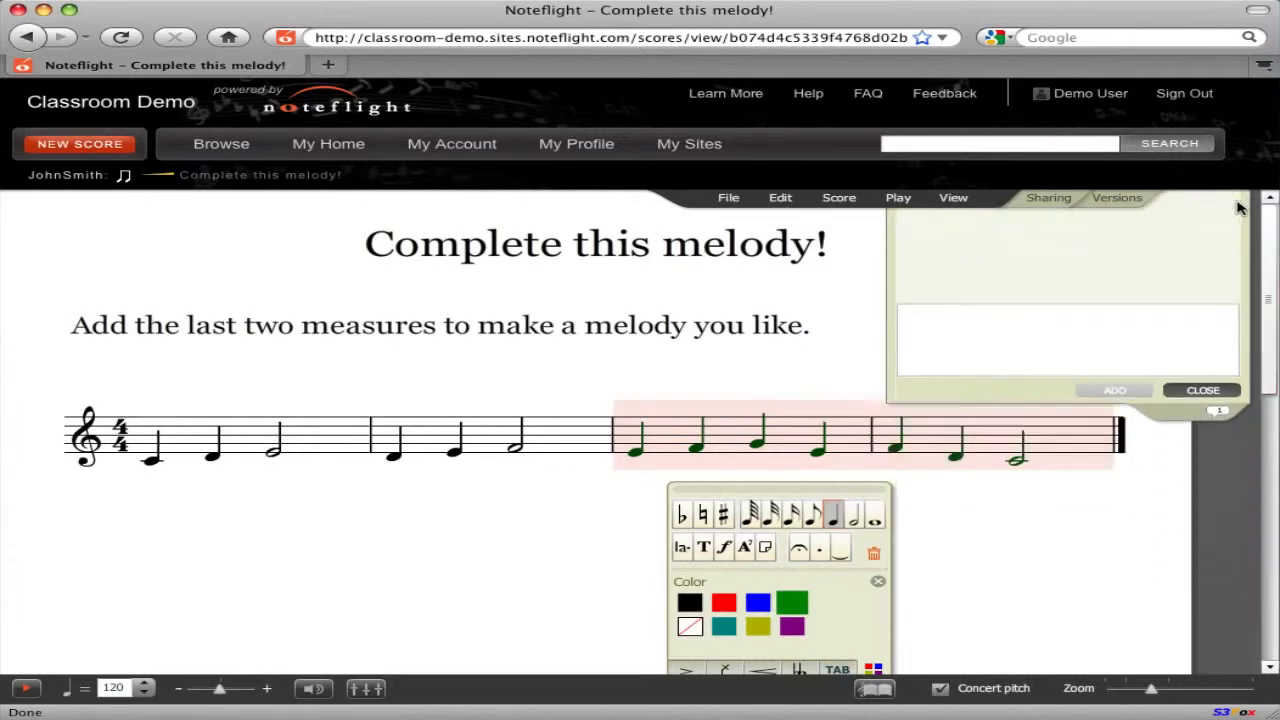
Review versions 1, 2 and 3 in the score's version history and close it.
click(1108, 200)
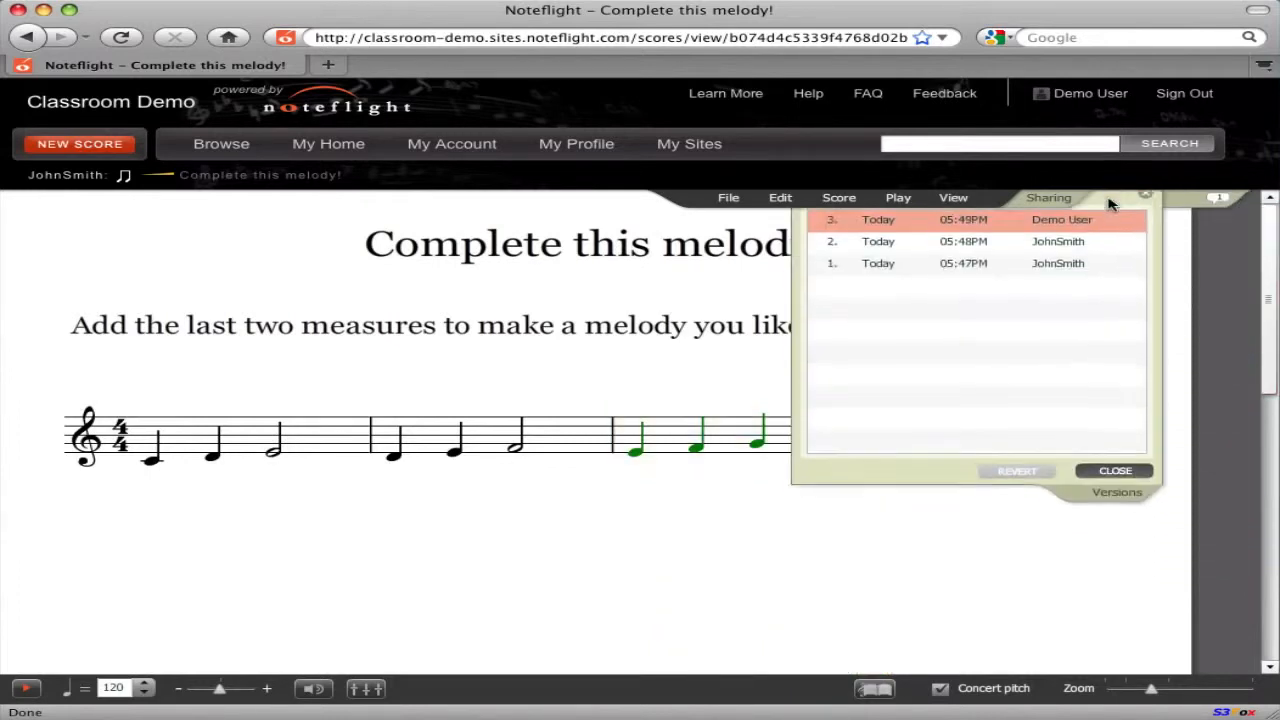
click(1058, 269)
click(1060, 250)
click(1058, 227)
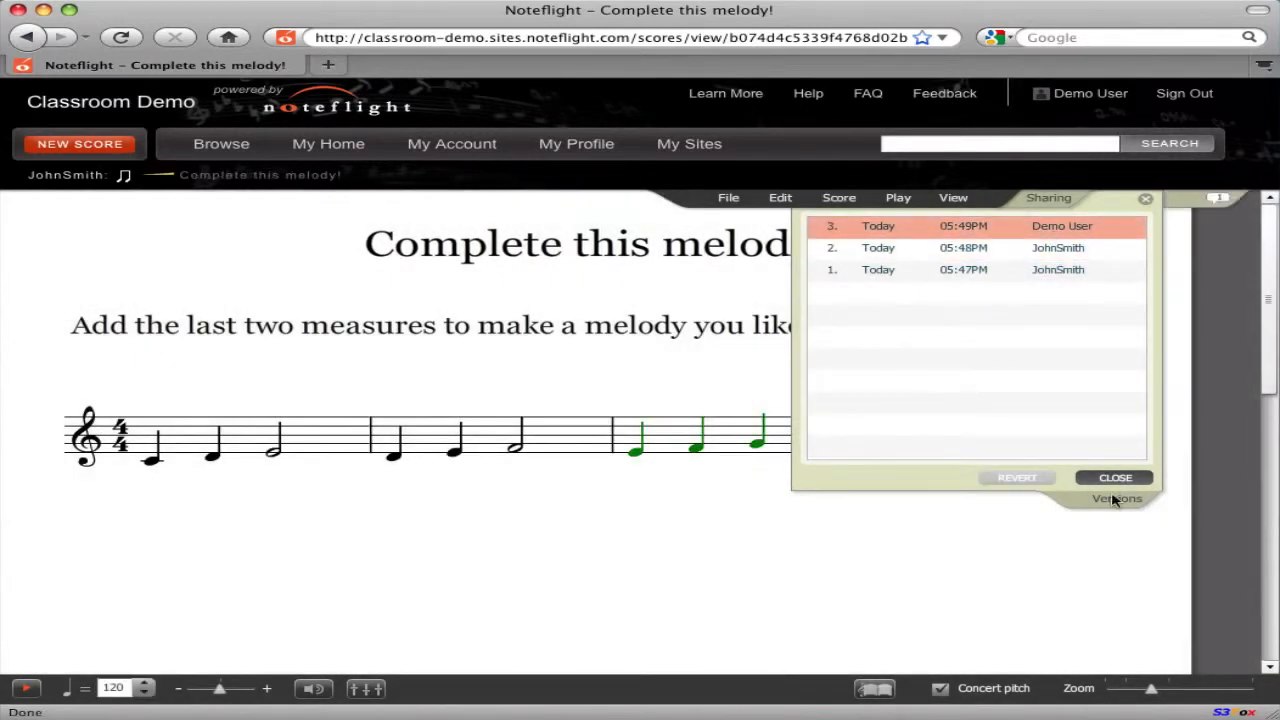
click(1113, 479)
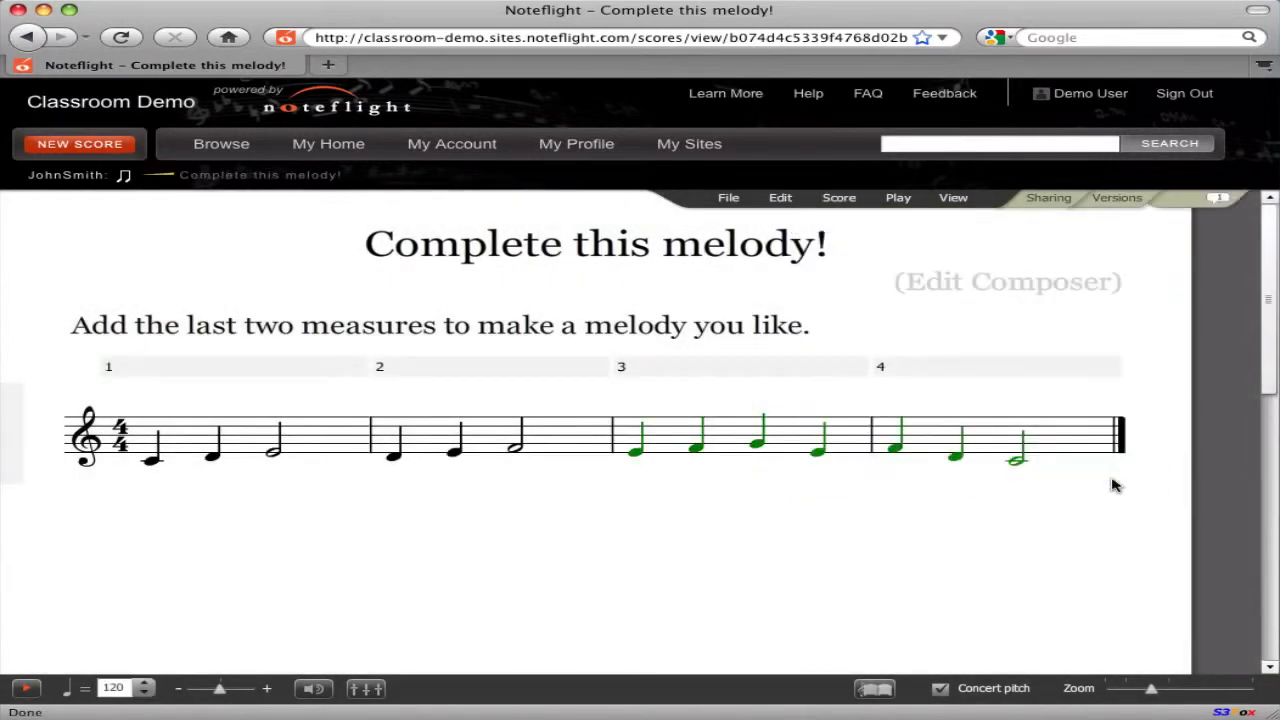
In site management, switch the current site to Noteflight and back to Classroom Demo, and return to the home page.
click(689, 147)
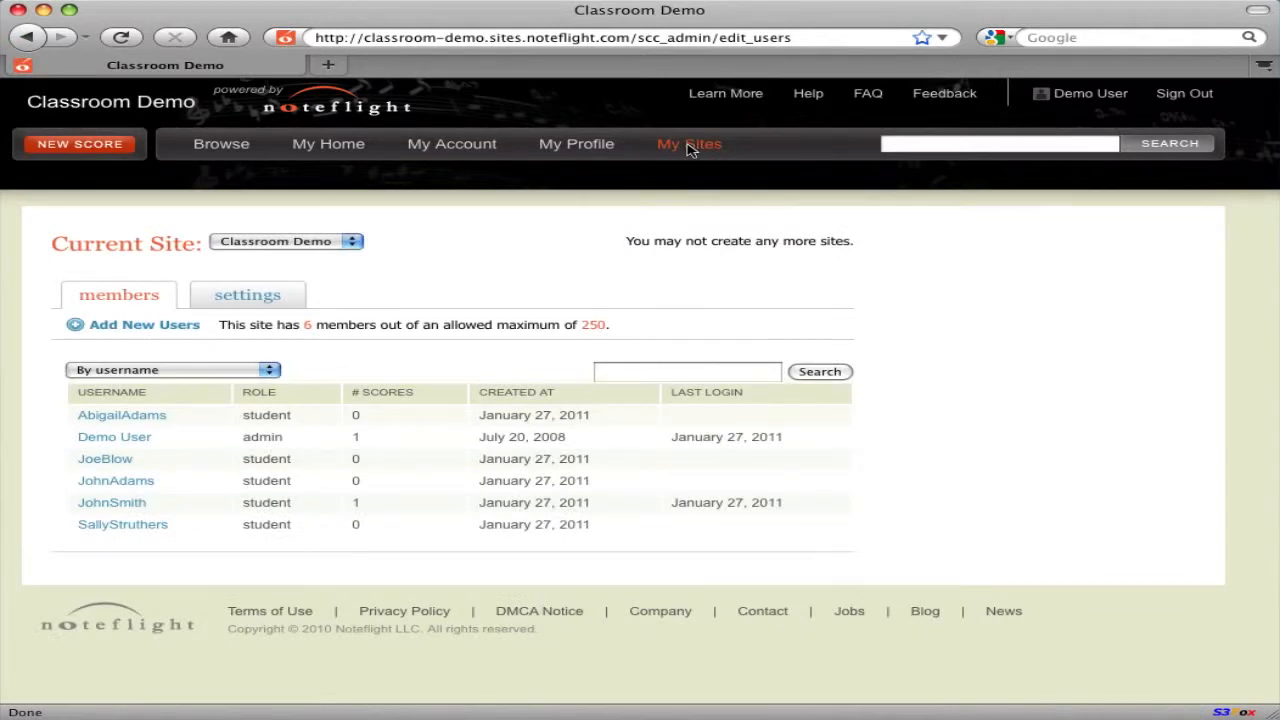
click(338, 241)
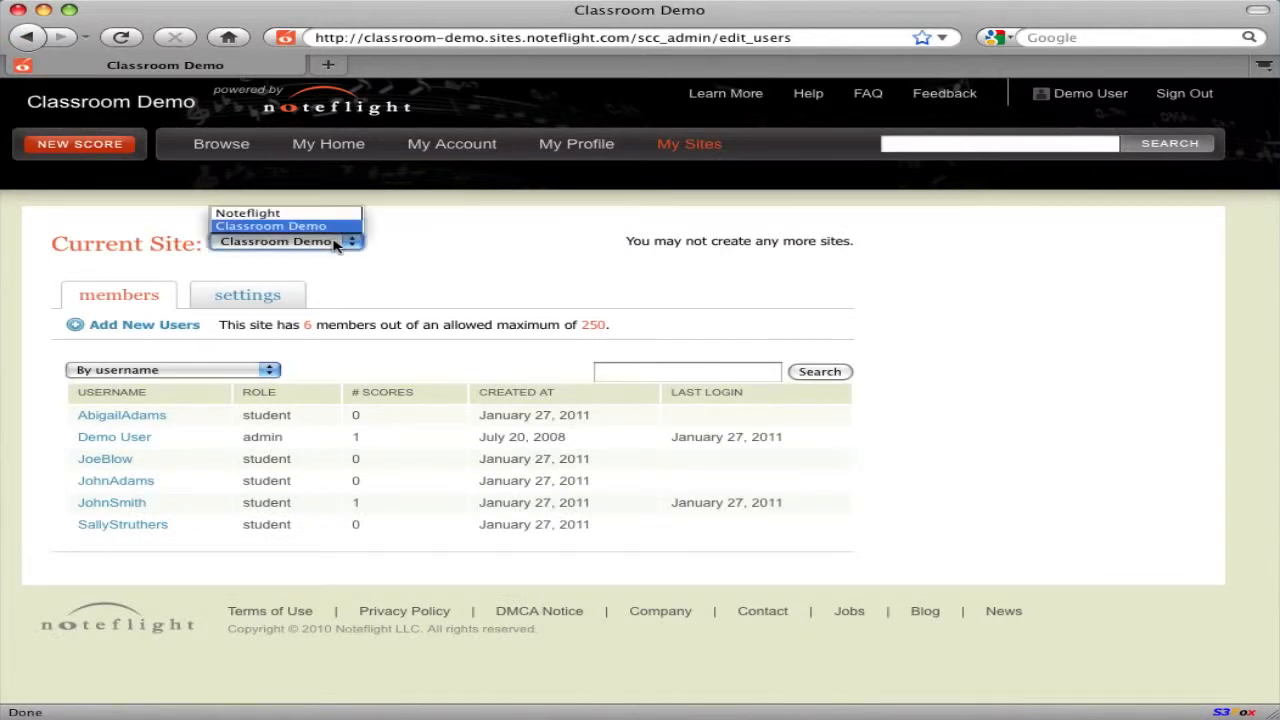
click(323, 215)
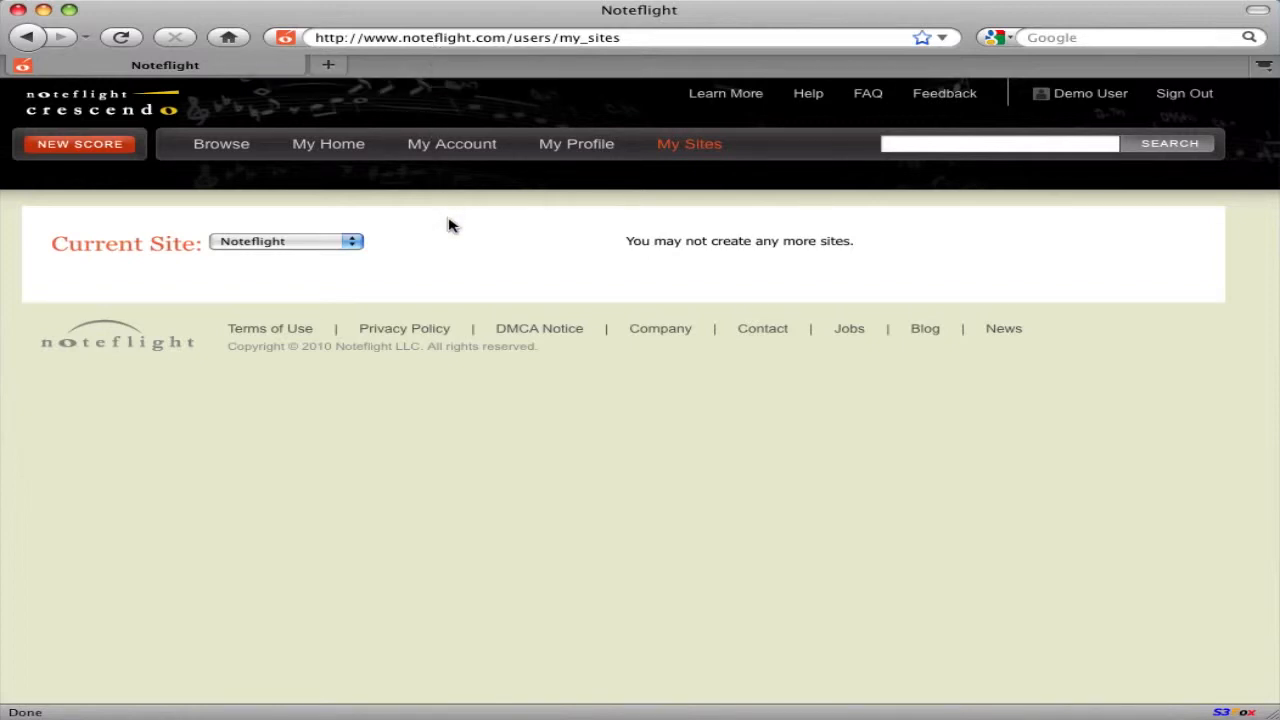
click(350, 243)
click(340, 230)
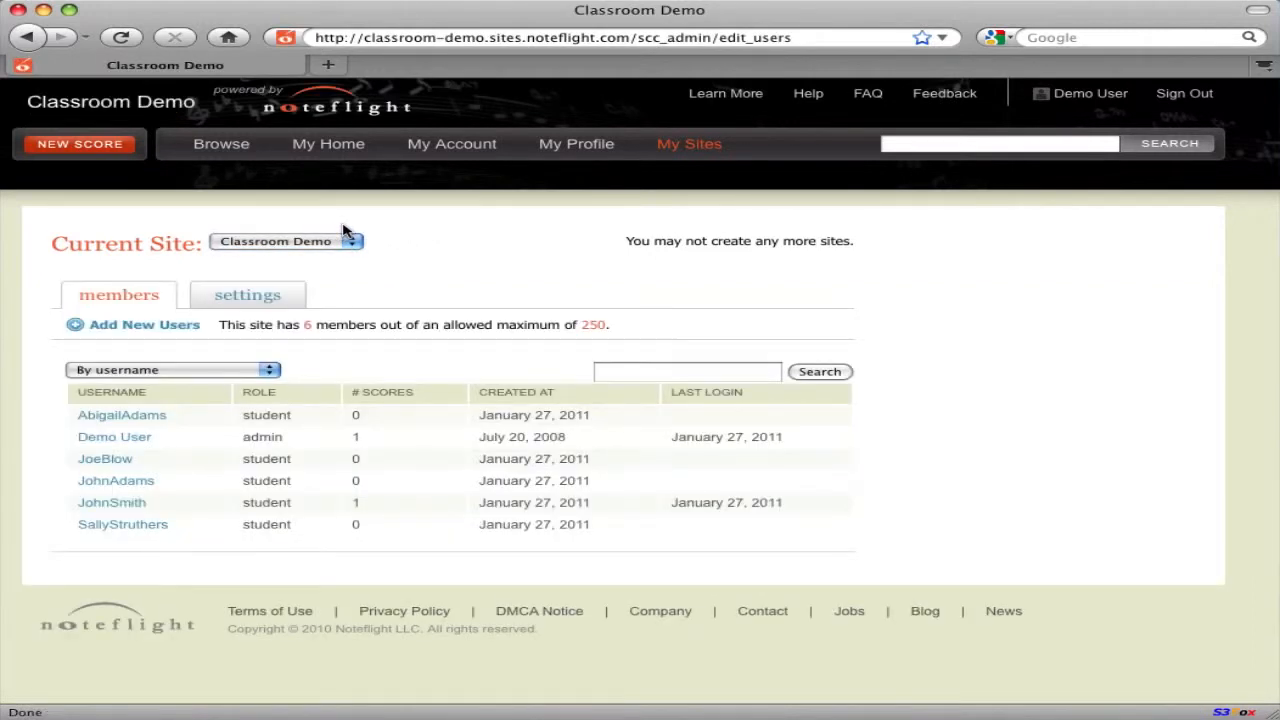
click(357, 150)
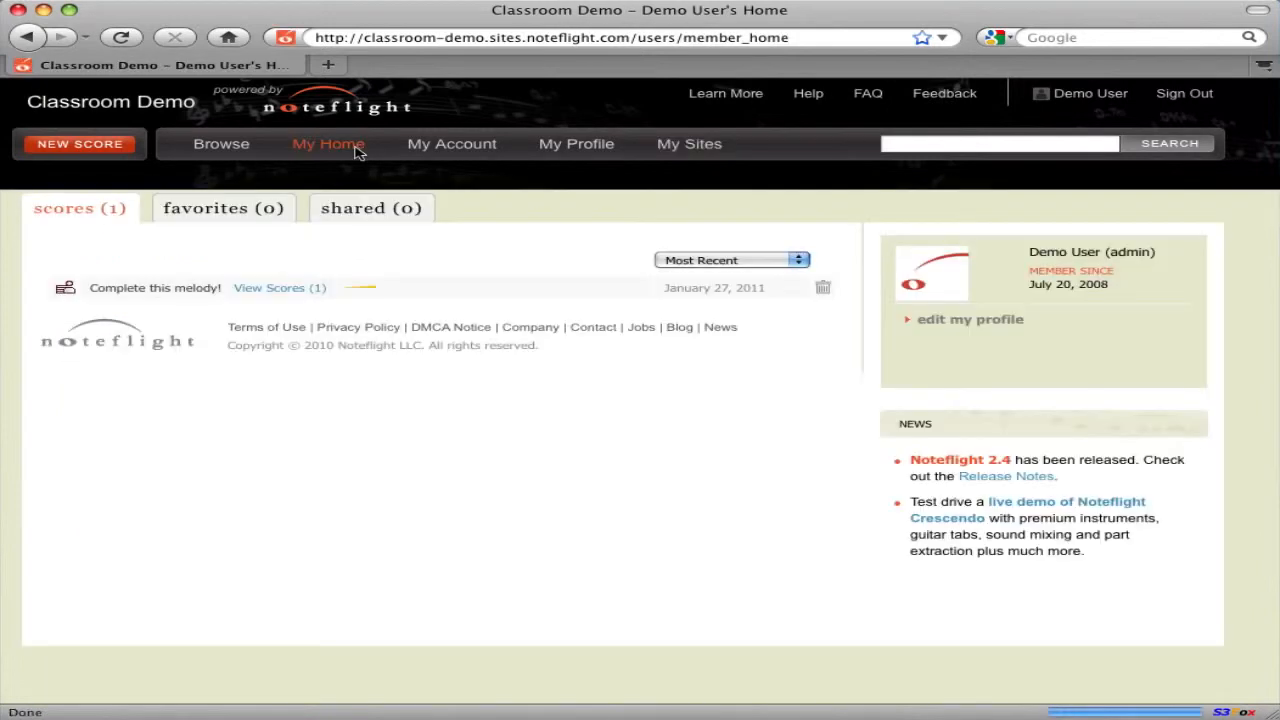